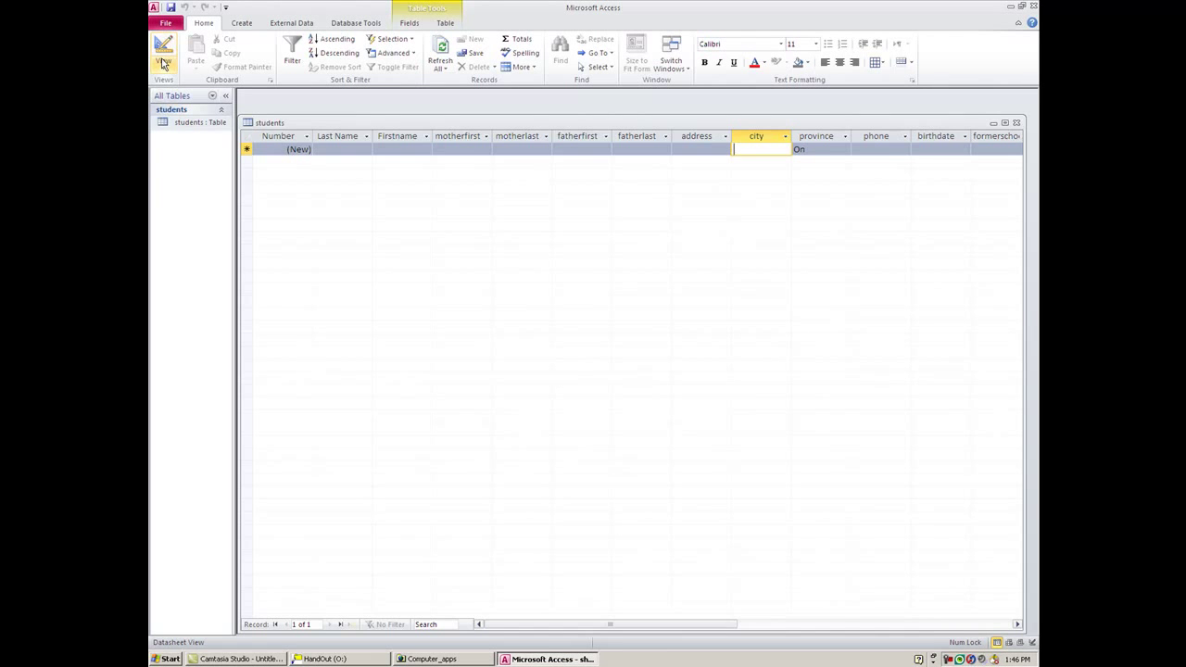
click(163, 63)
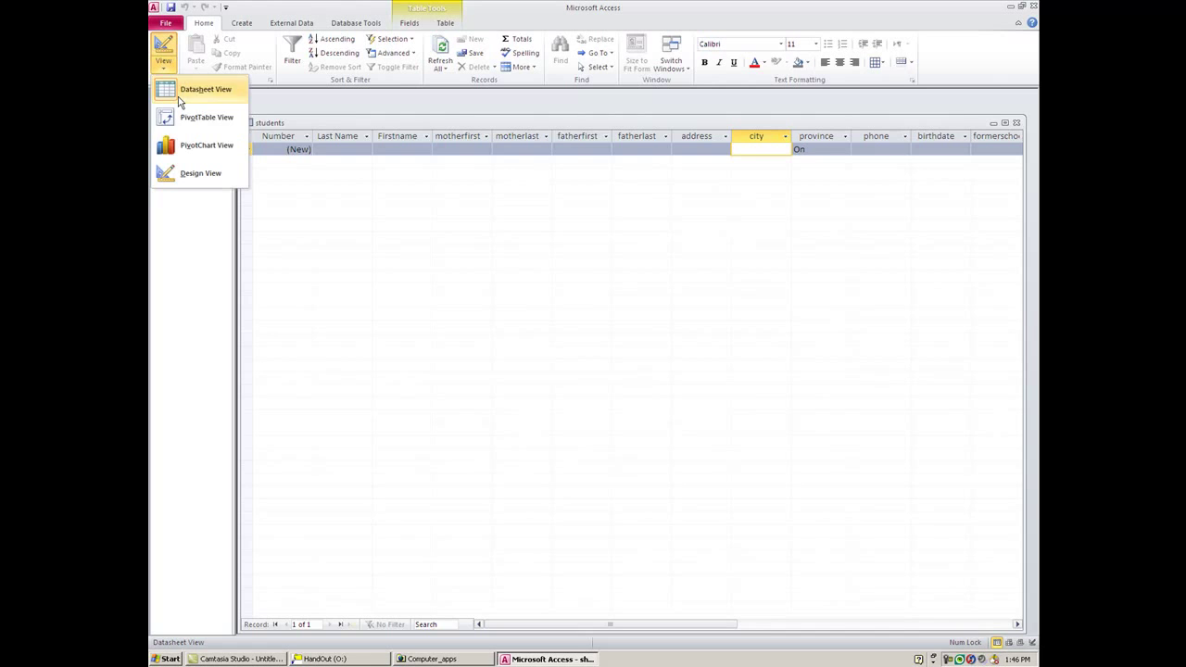
click(200, 173)
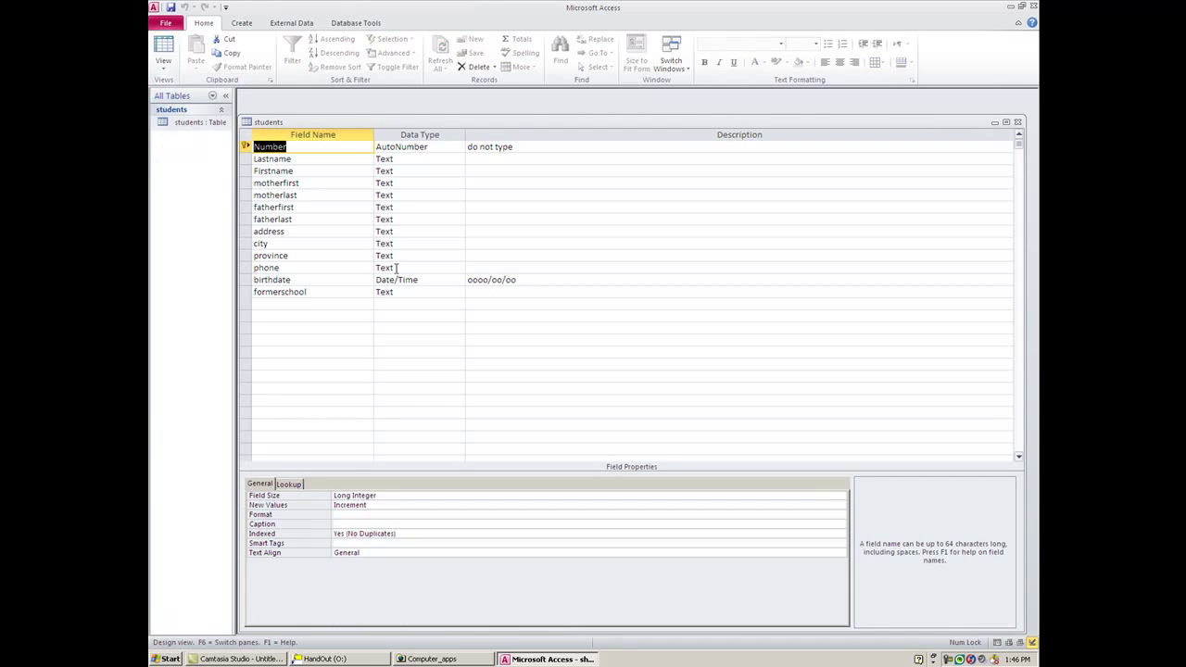
click(394, 243)
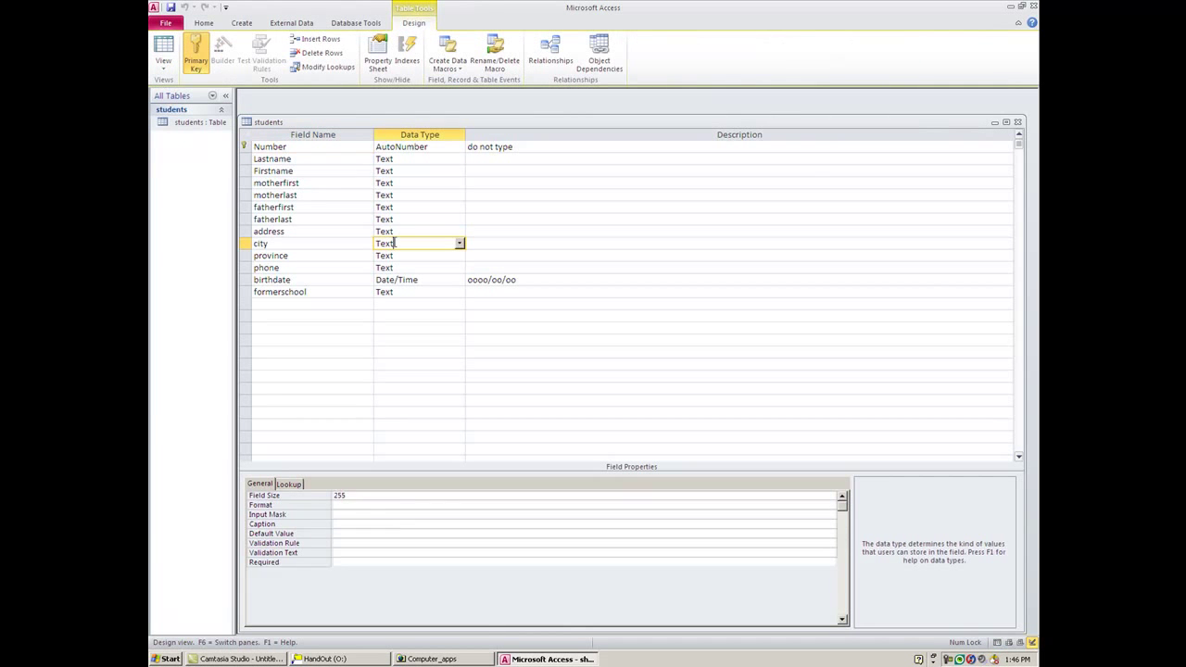
click(459, 243)
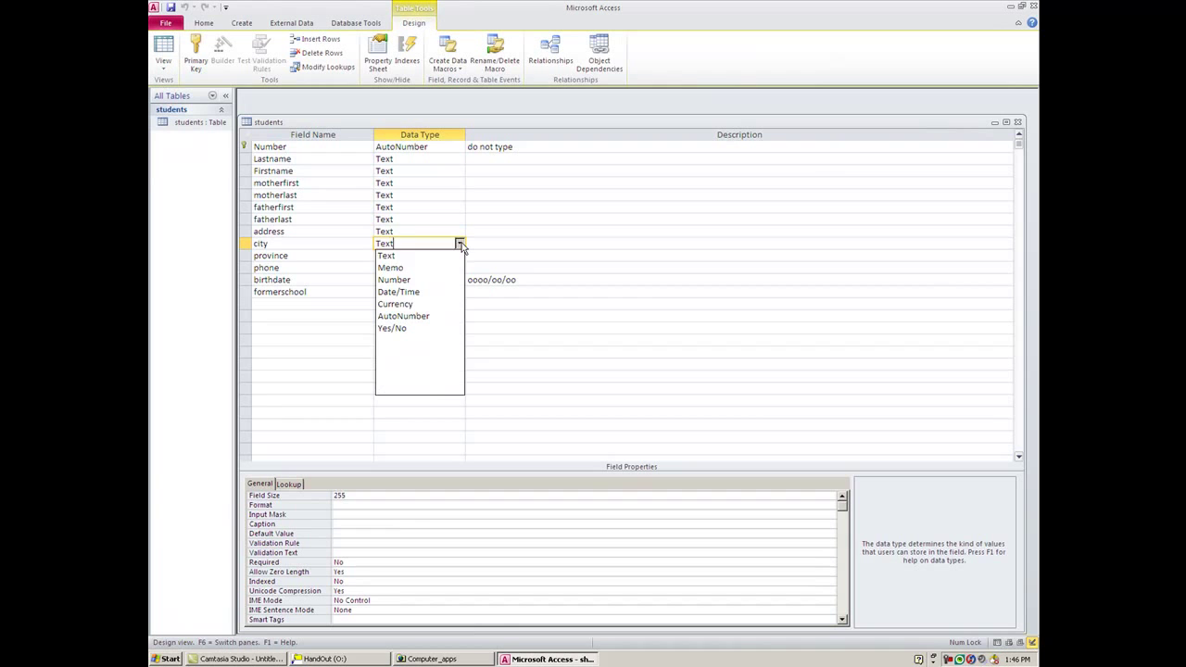
click(422, 391)
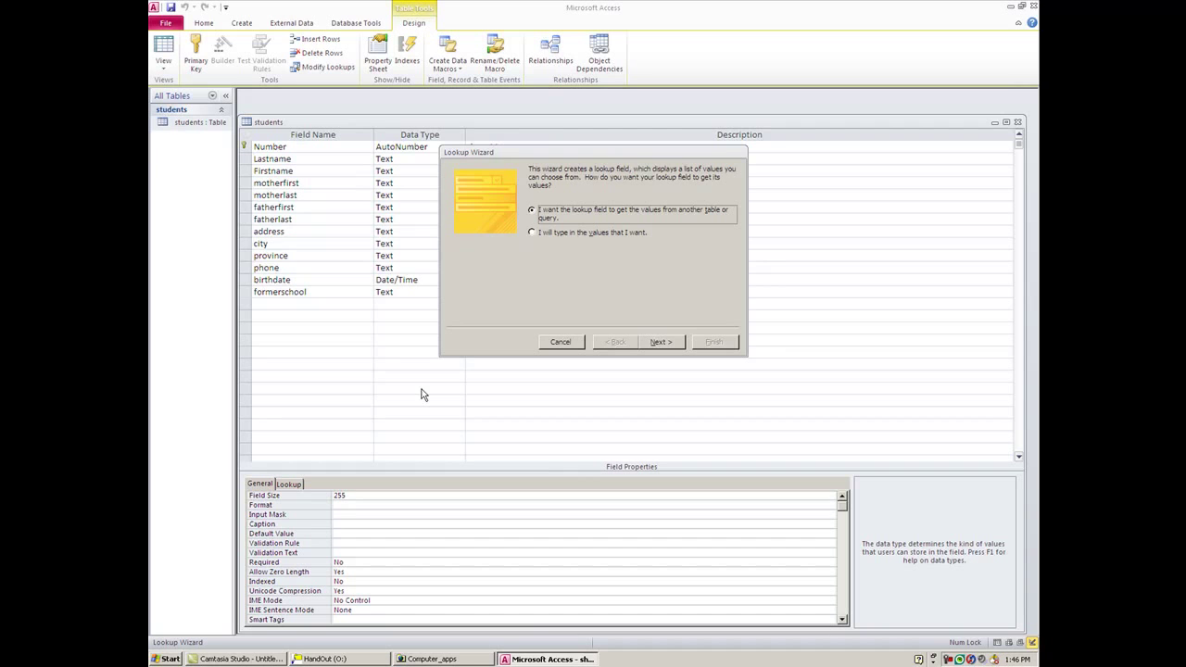
click(535, 232)
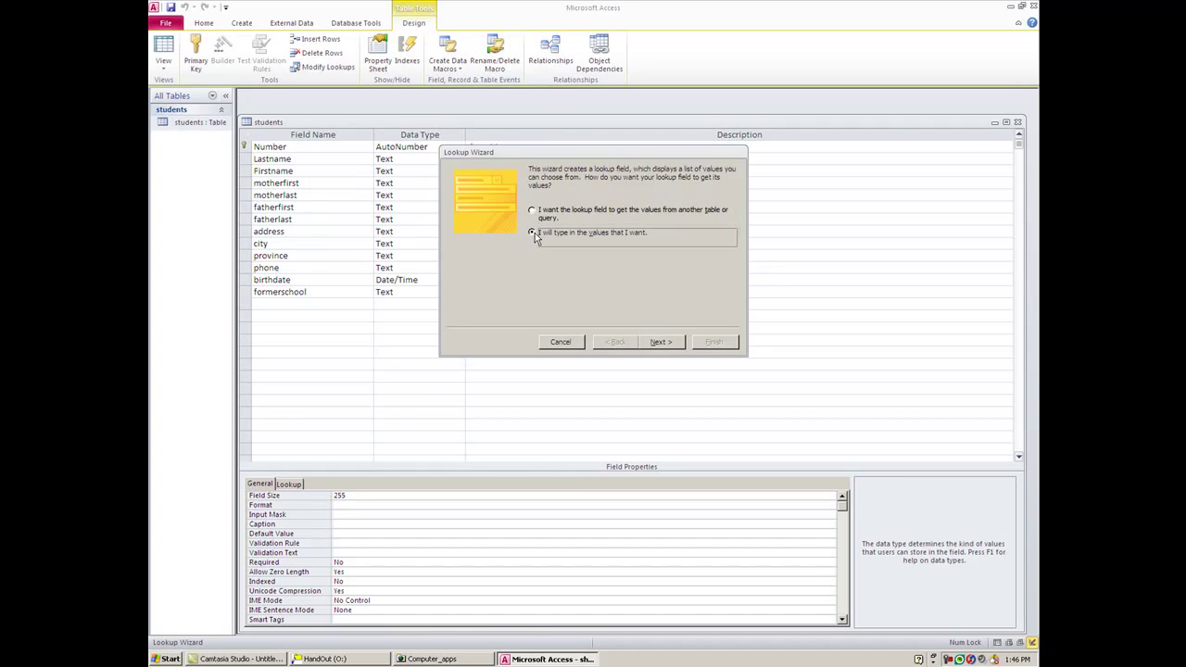
click(659, 342)
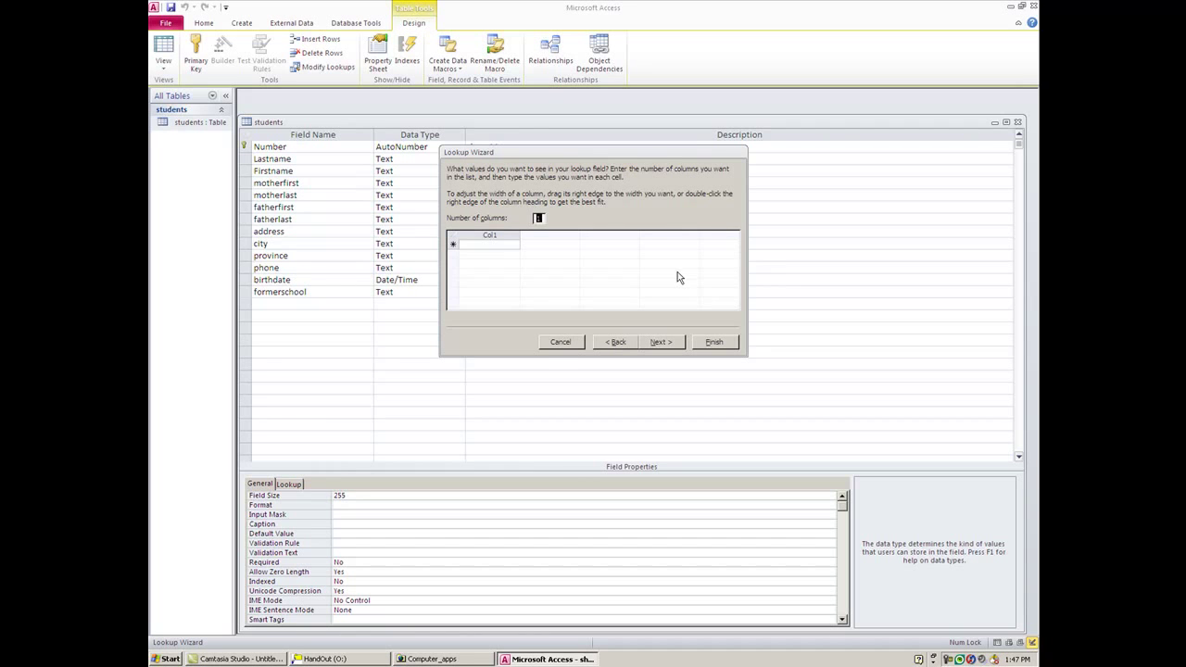
click(561, 343)
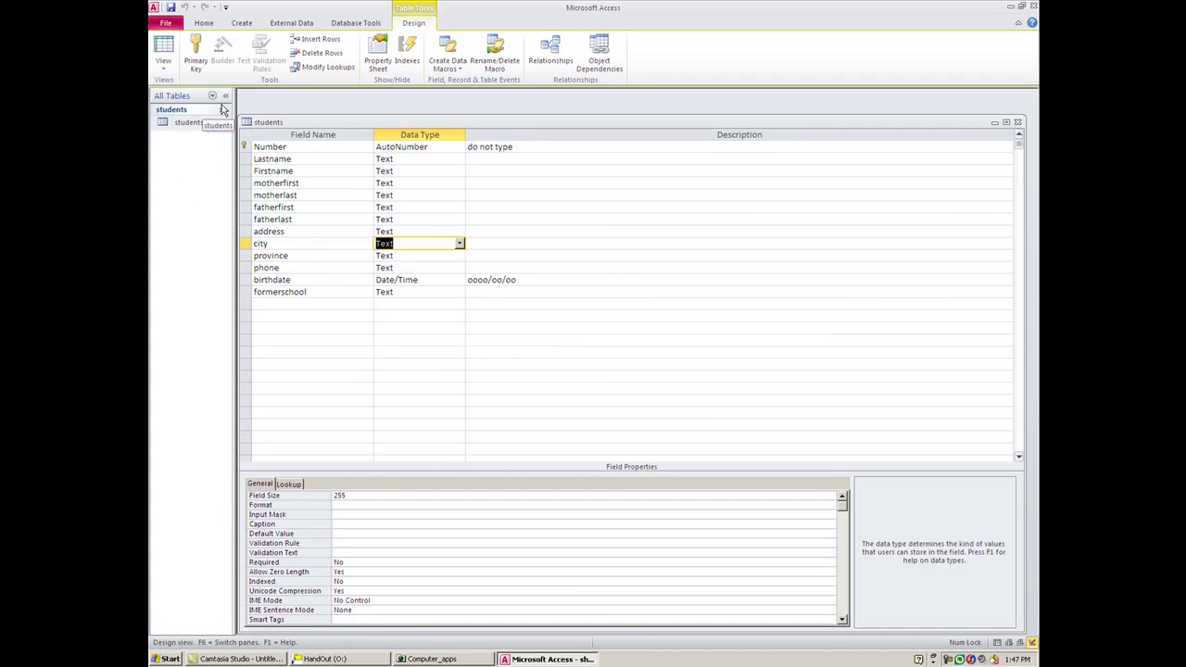
Close the students table without saving its design changes and create a new blank table
click(1018, 121)
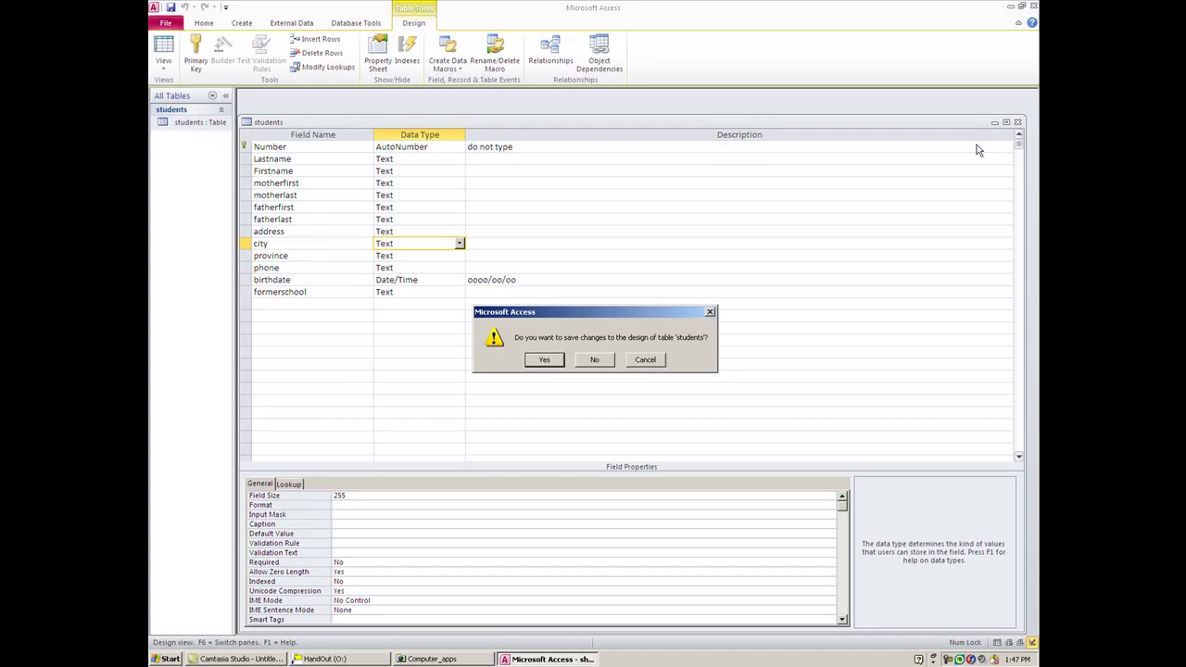
click(596, 360)
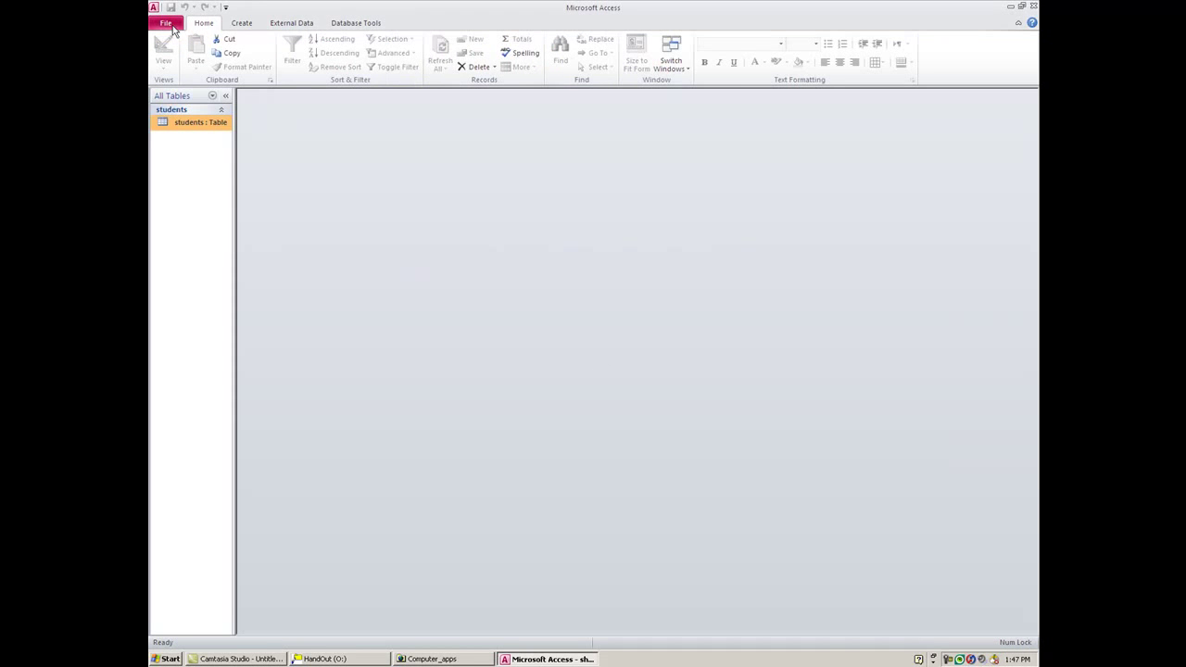
click(242, 23)
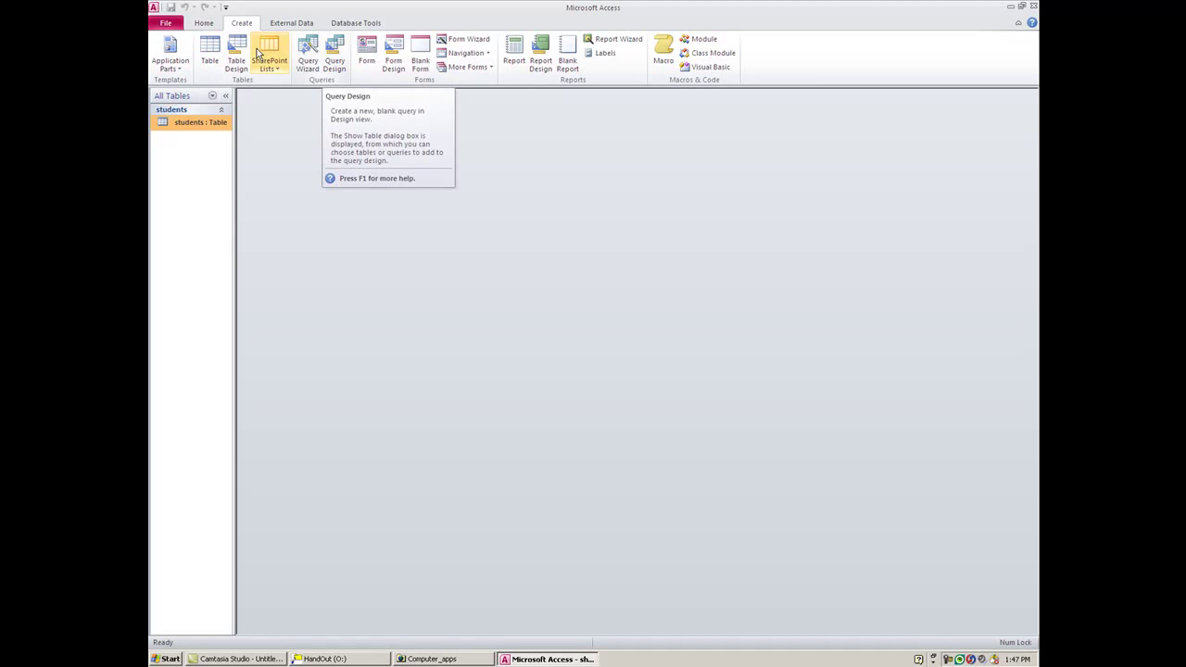
click(211, 53)
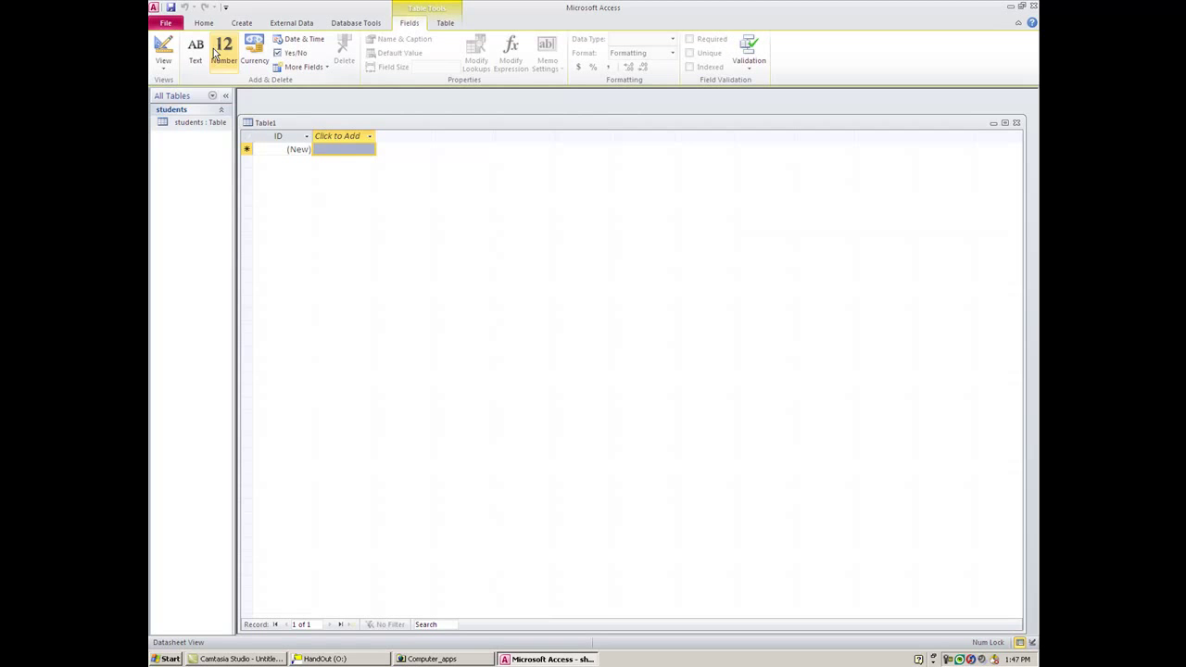
click(163, 51)
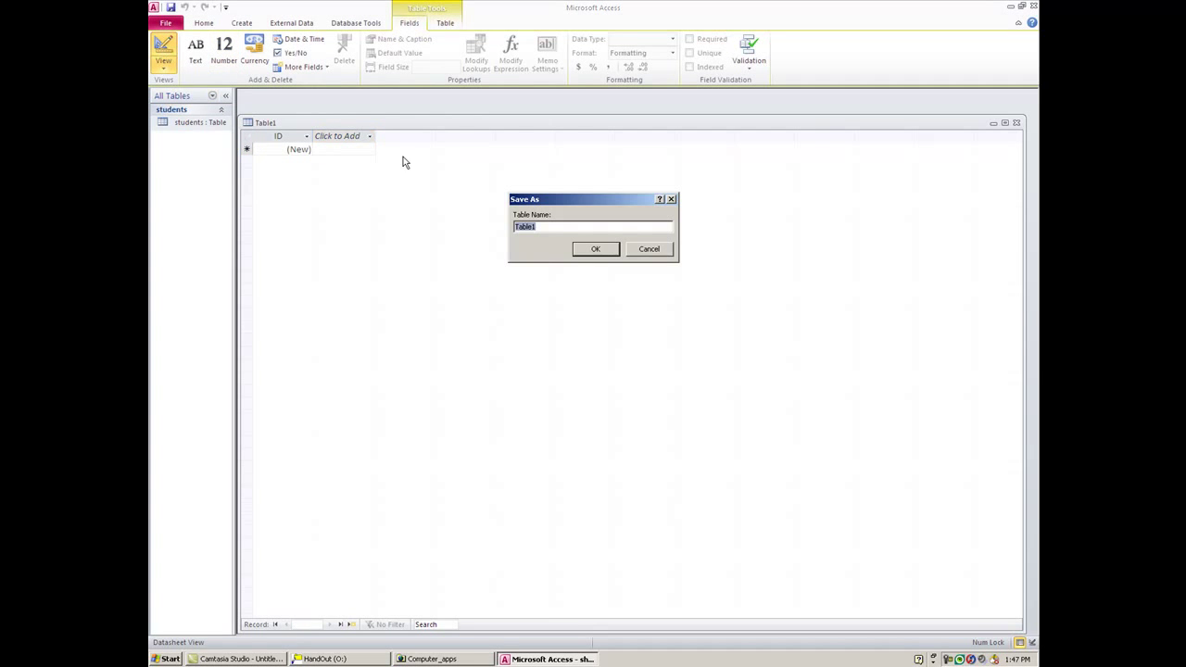
click(650, 249)
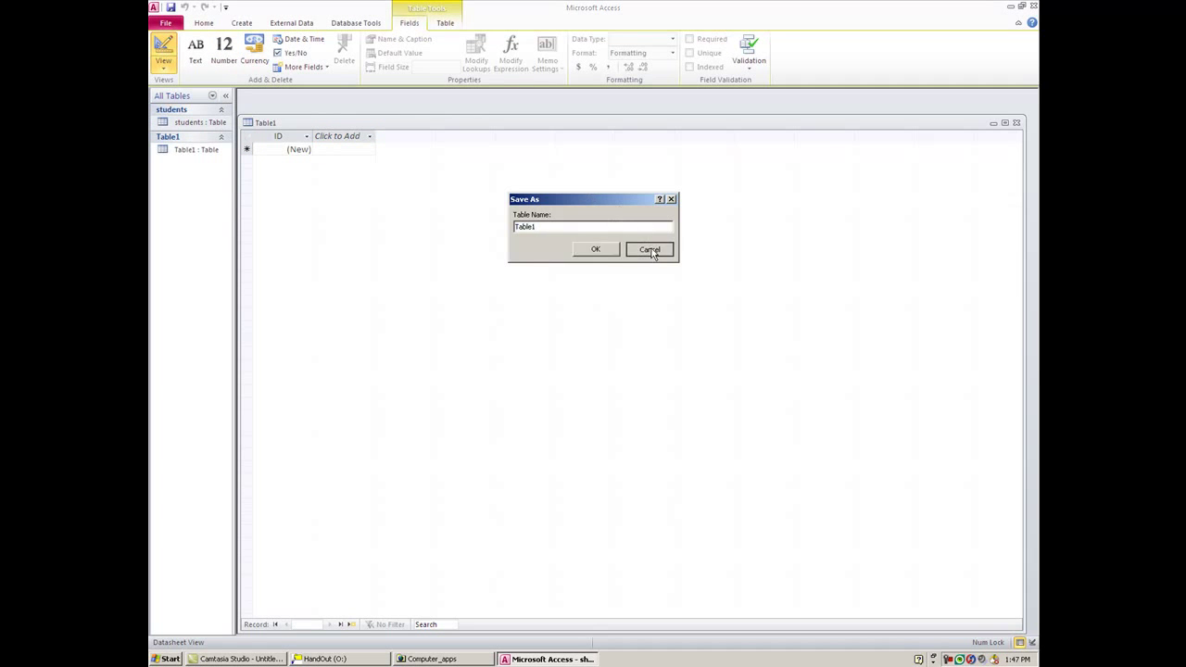
click(354, 136)
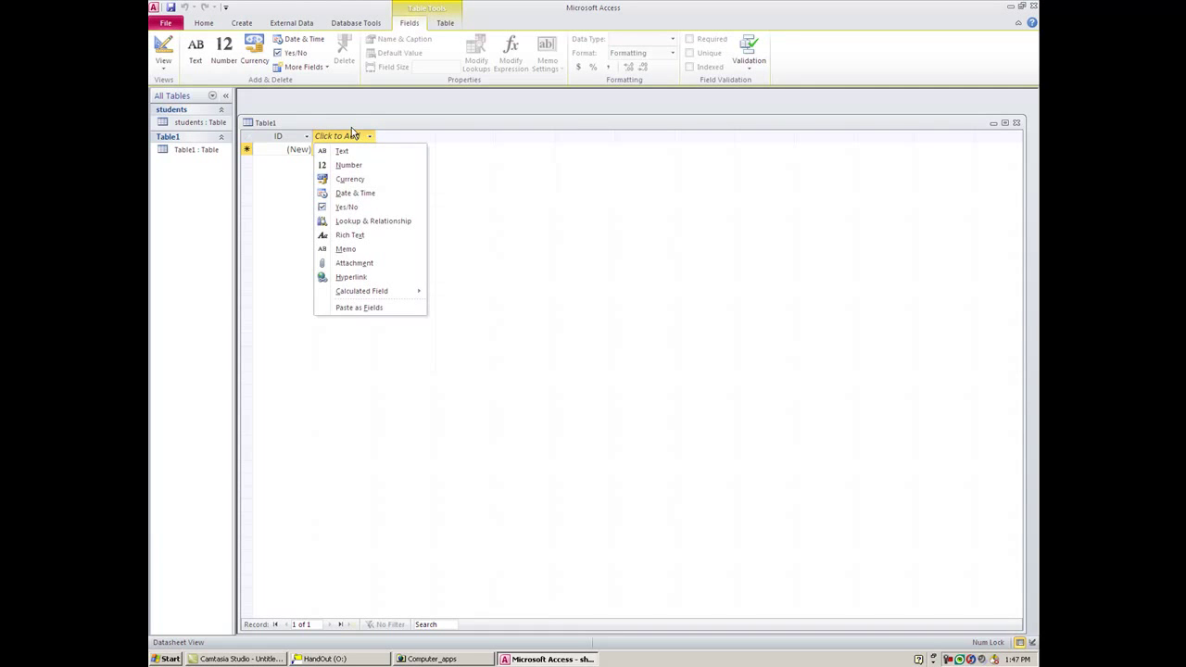
click(351, 130)
click(371, 136)
key(Escape)
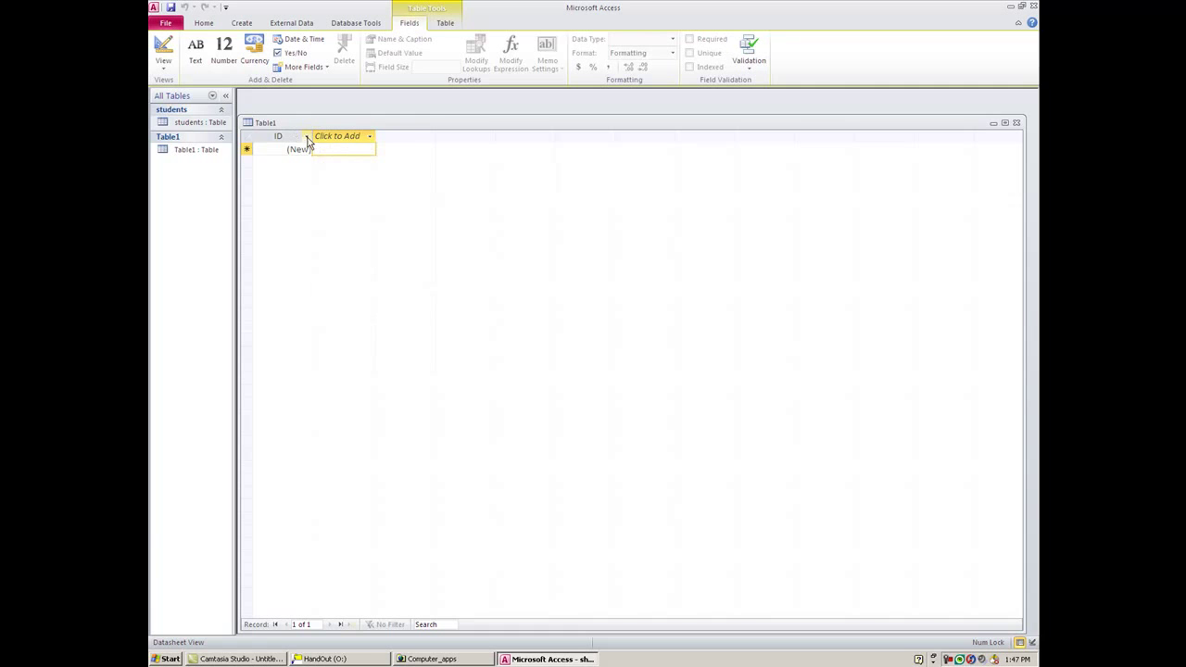
Save the new table under the name city and switch it to Design view
click(163, 48)
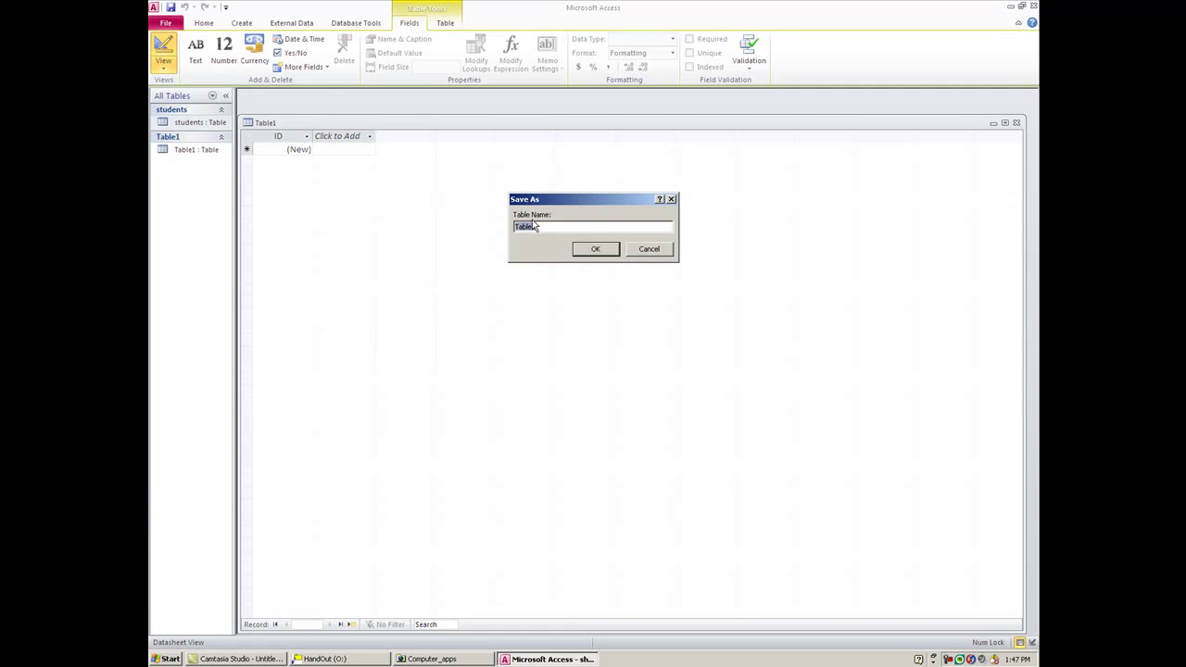
text(city)
key(Return)
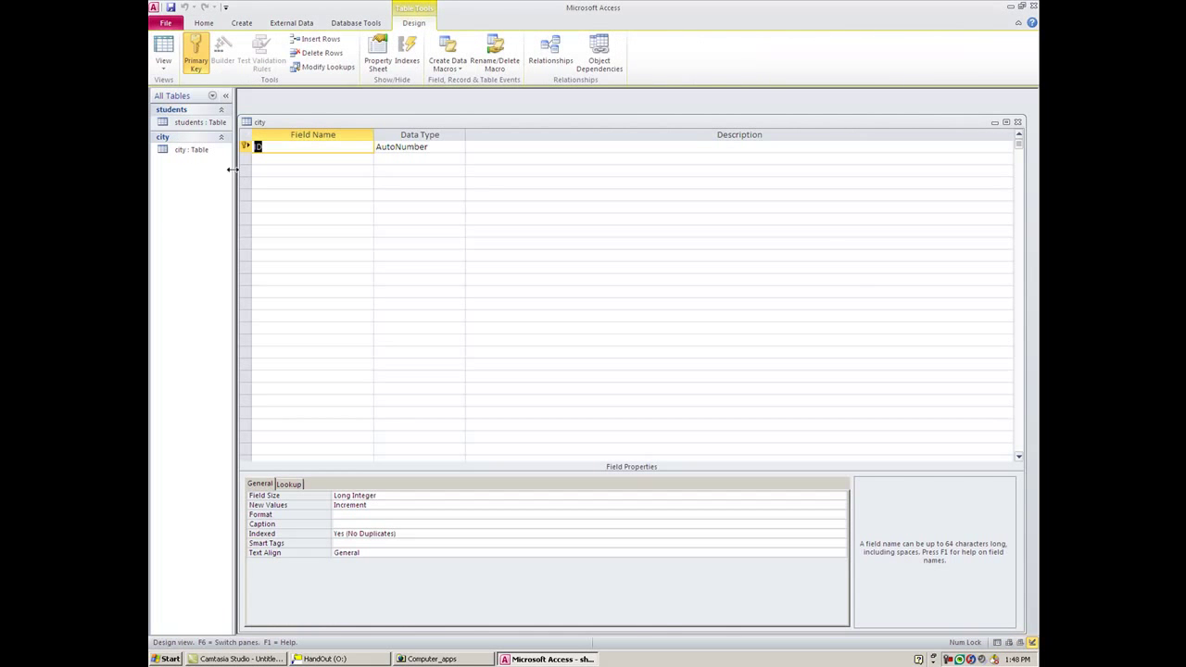
Remove the primary key from the ID field and delete that field from the city table
click(203, 67)
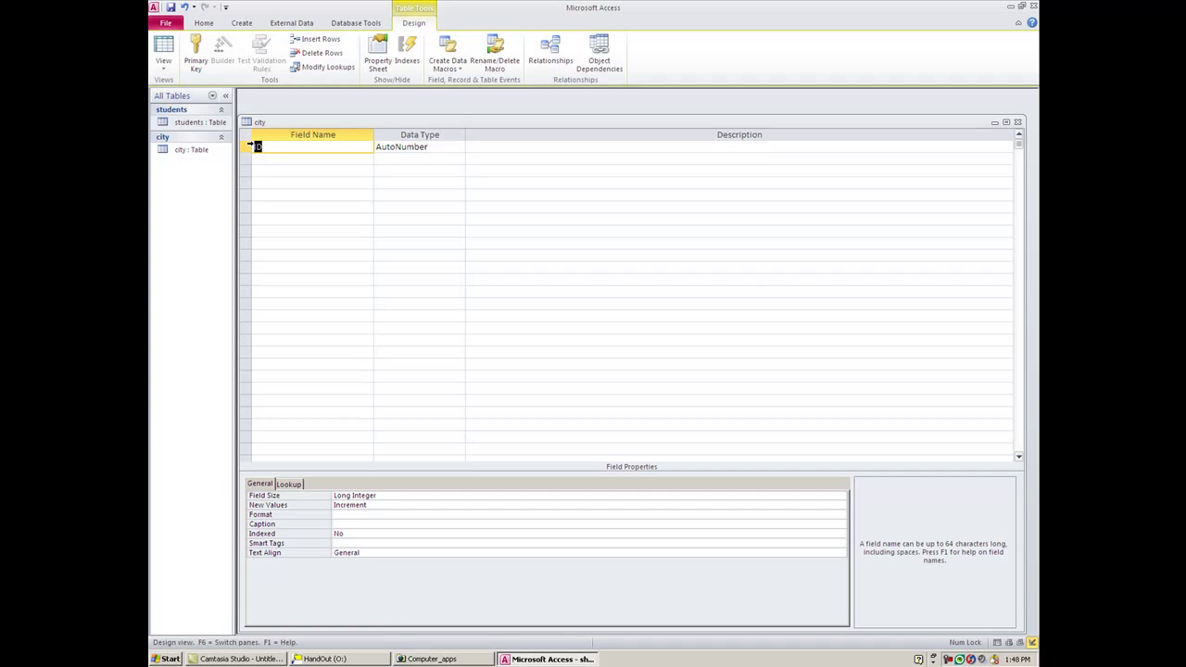
click(256, 147)
click(315, 53)
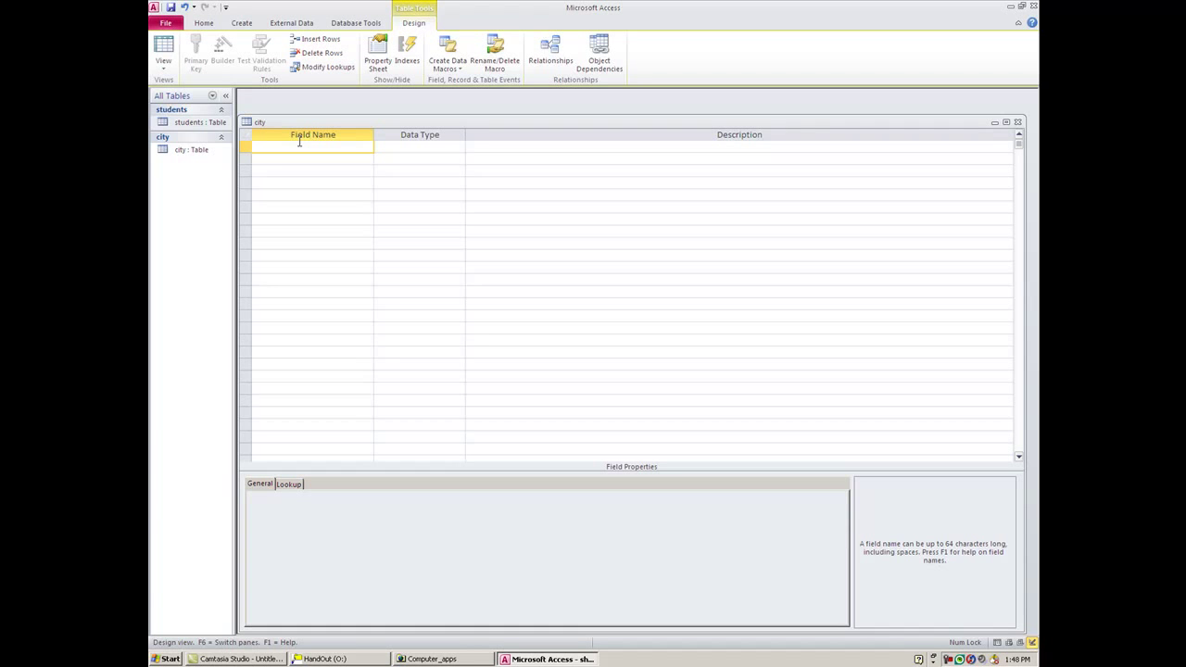
Add a Text field named city, then save the table while switching to Datasheet view
text(city)
click(422, 147)
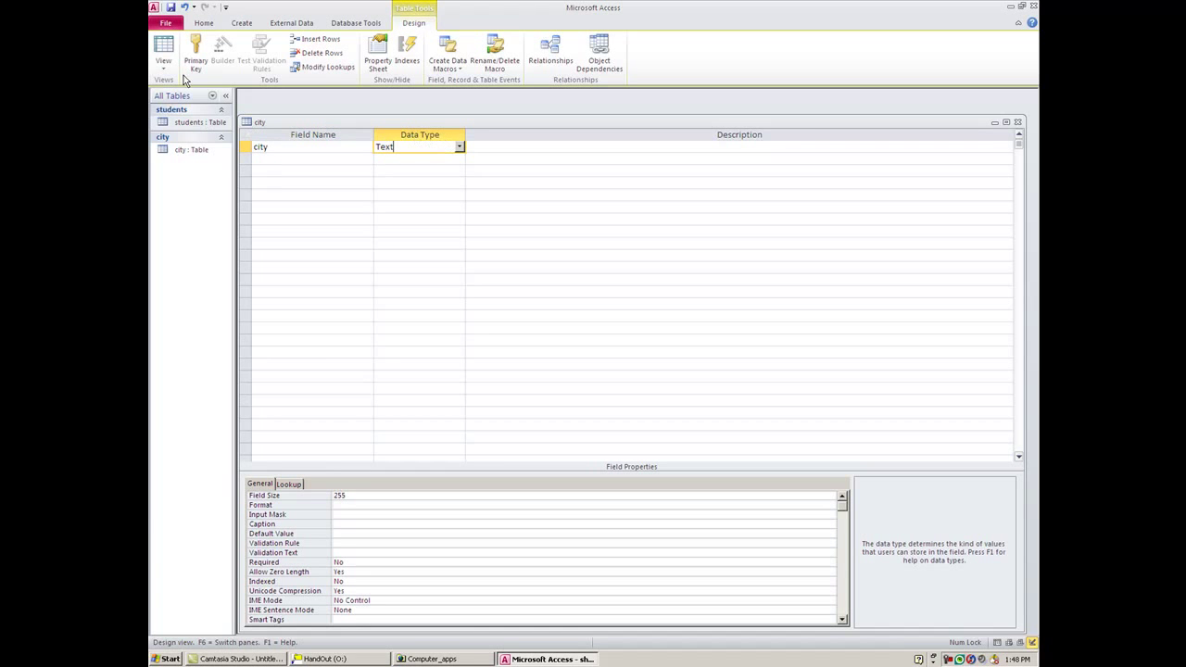
click(164, 51)
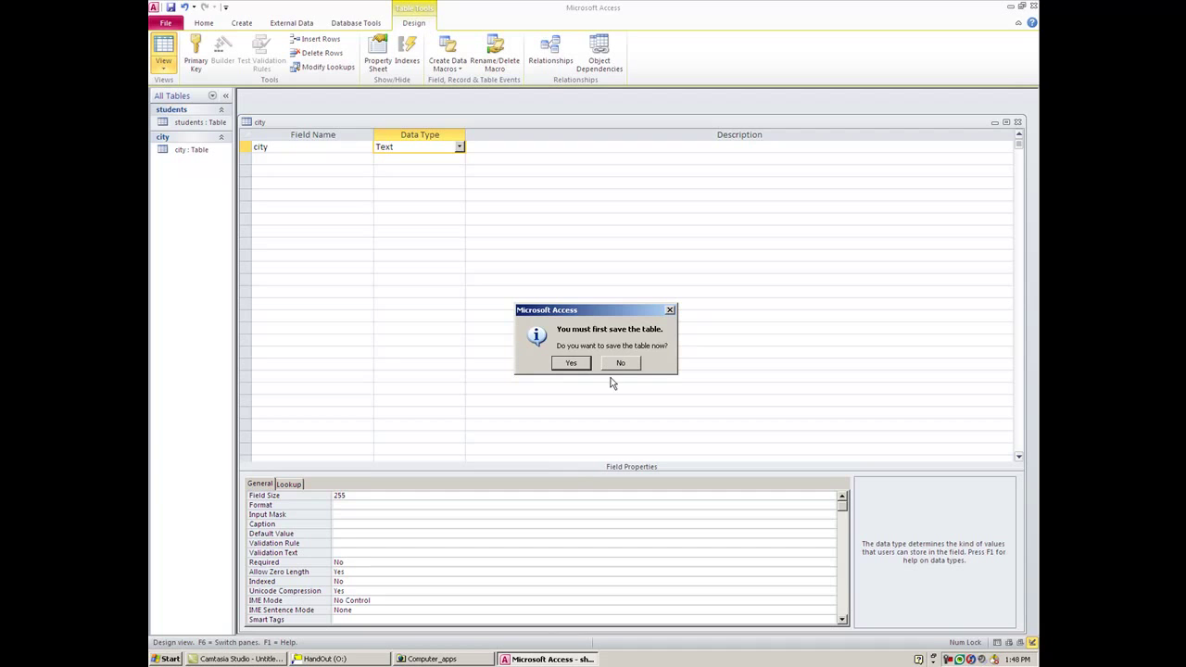
click(581, 364)
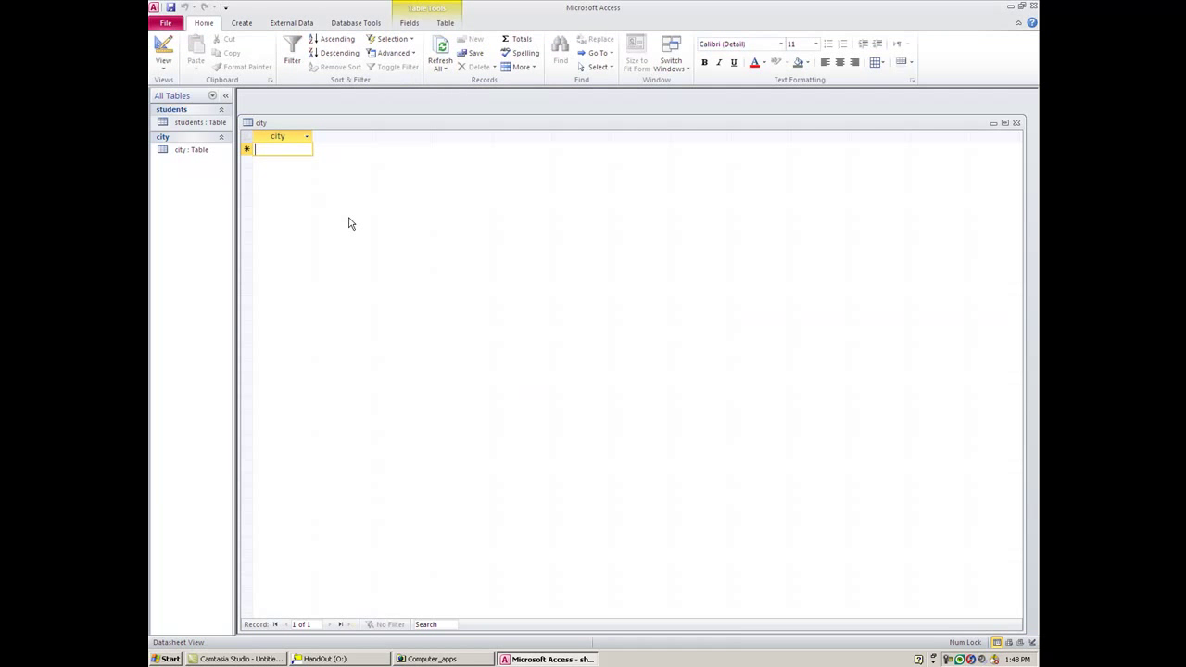
Enter Welland, Pelham and Fonthill as the first three records of the city table
text(We)
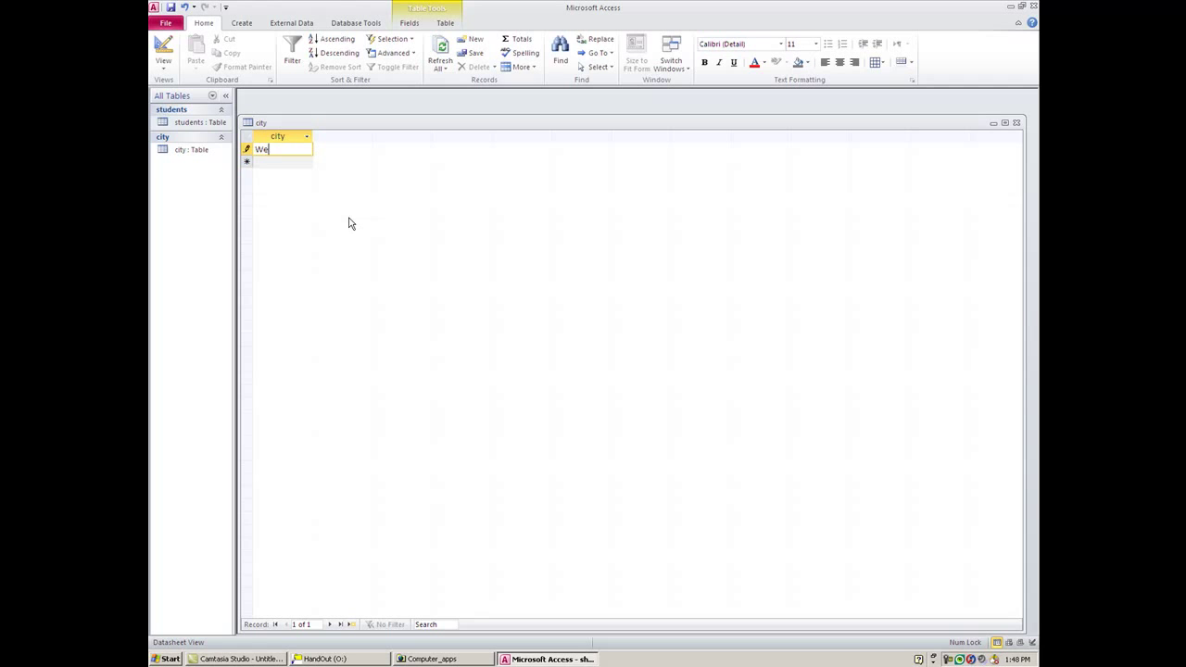
text(lland)
key(Return)
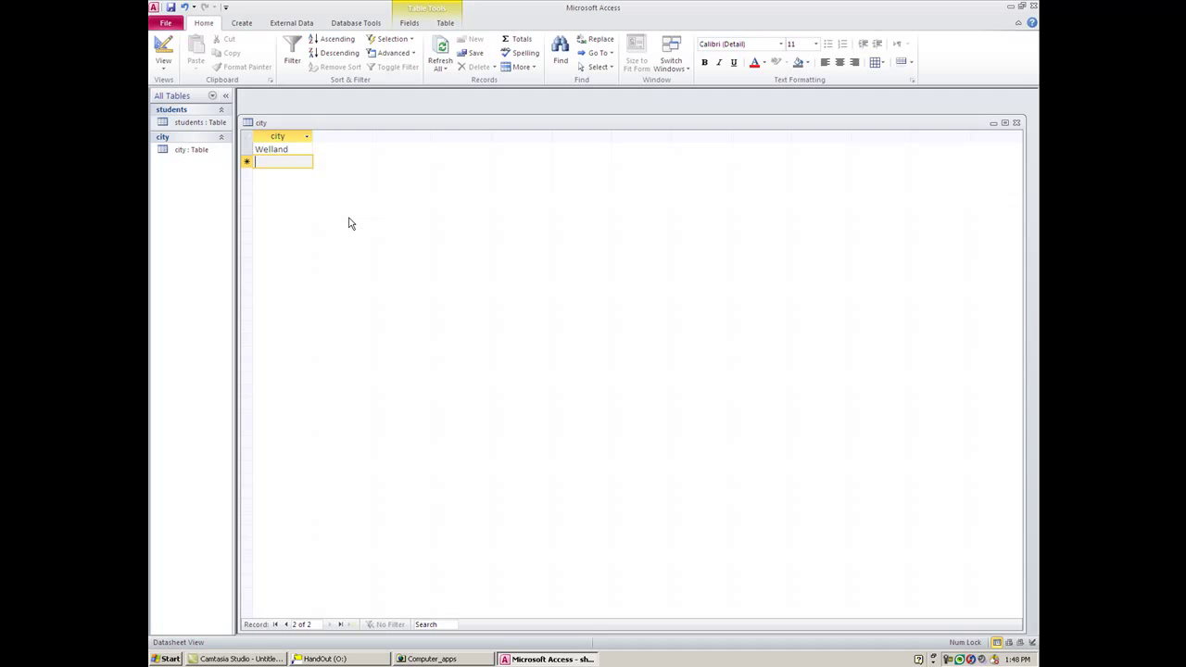
text(Pelham)
key(Return)
text(F)
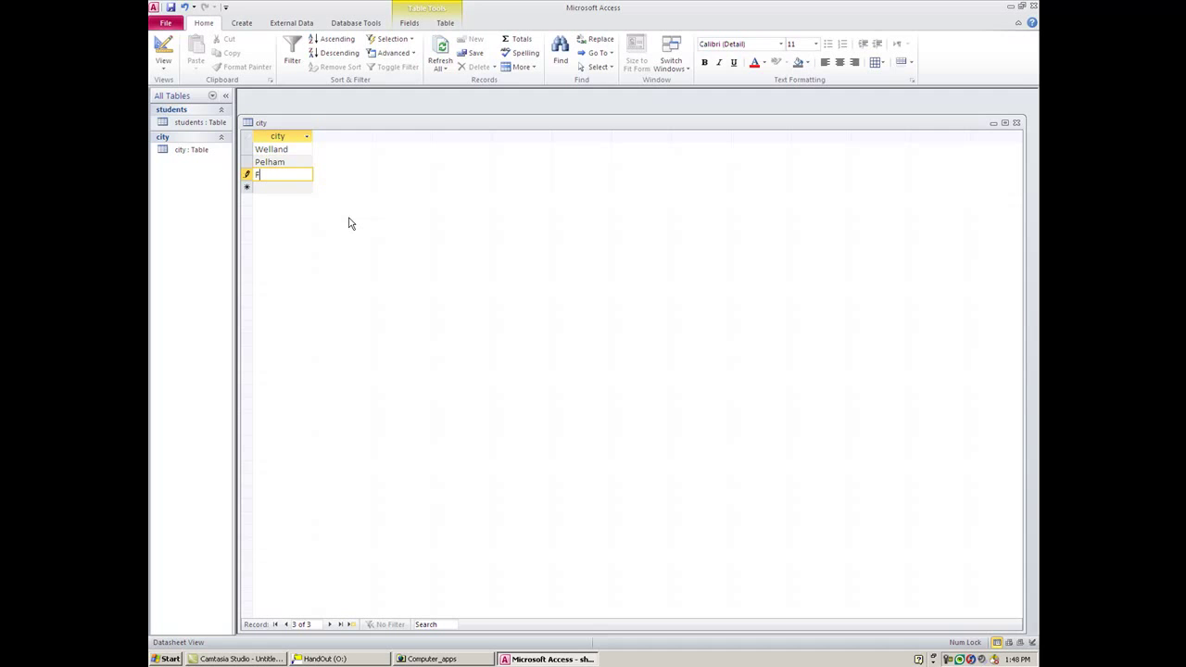
text(onthill)
key(Return)
Add Port Colborne, Niagara Falls, Fort Erie and Wainfleet as further records in the city table
text(Port Co)
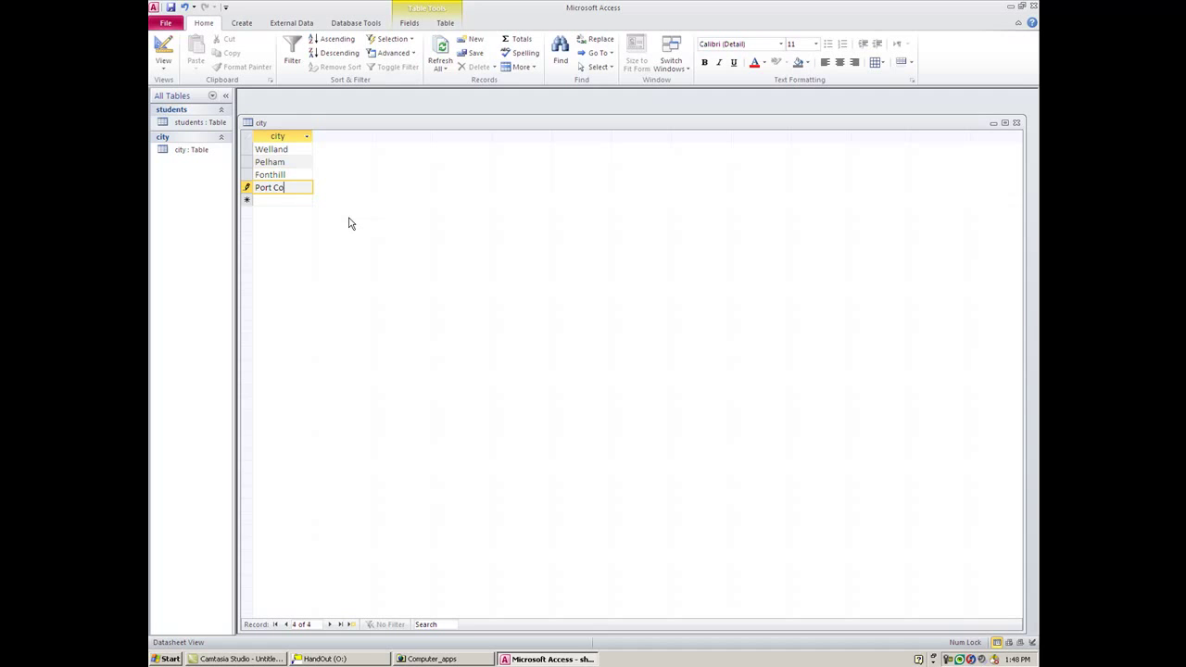
text(lborne)
key(Return)
text(N)
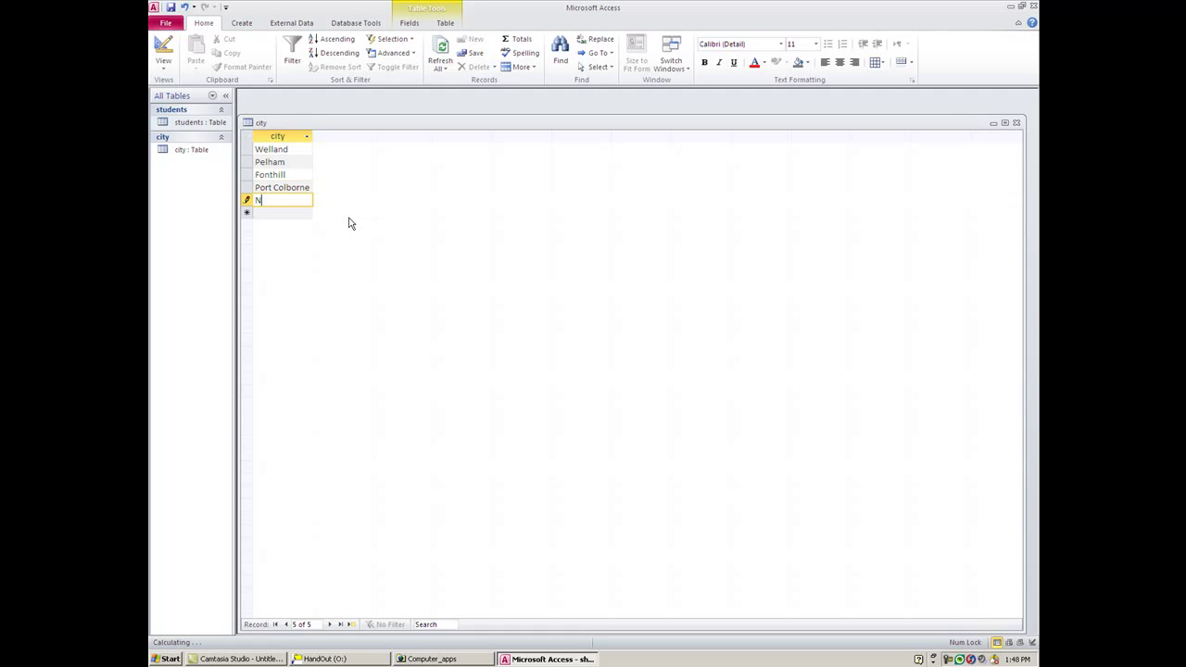
text(iagara Falls)
key(Return)
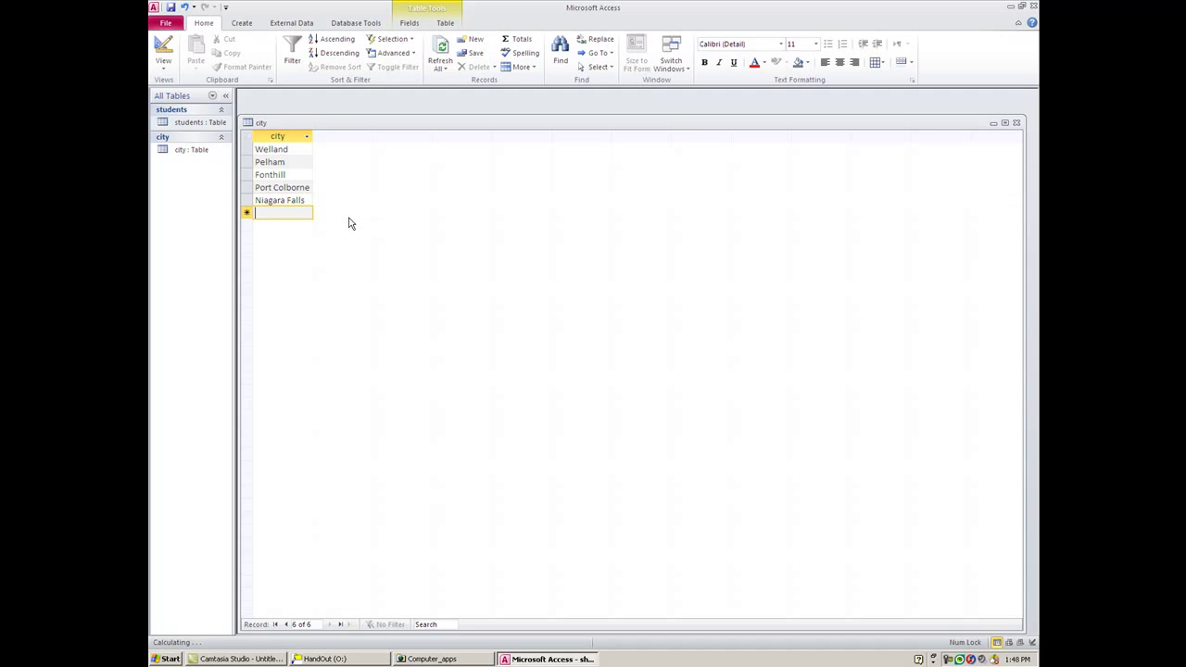
text(Fort Erie)
key(Return)
text(Wa)
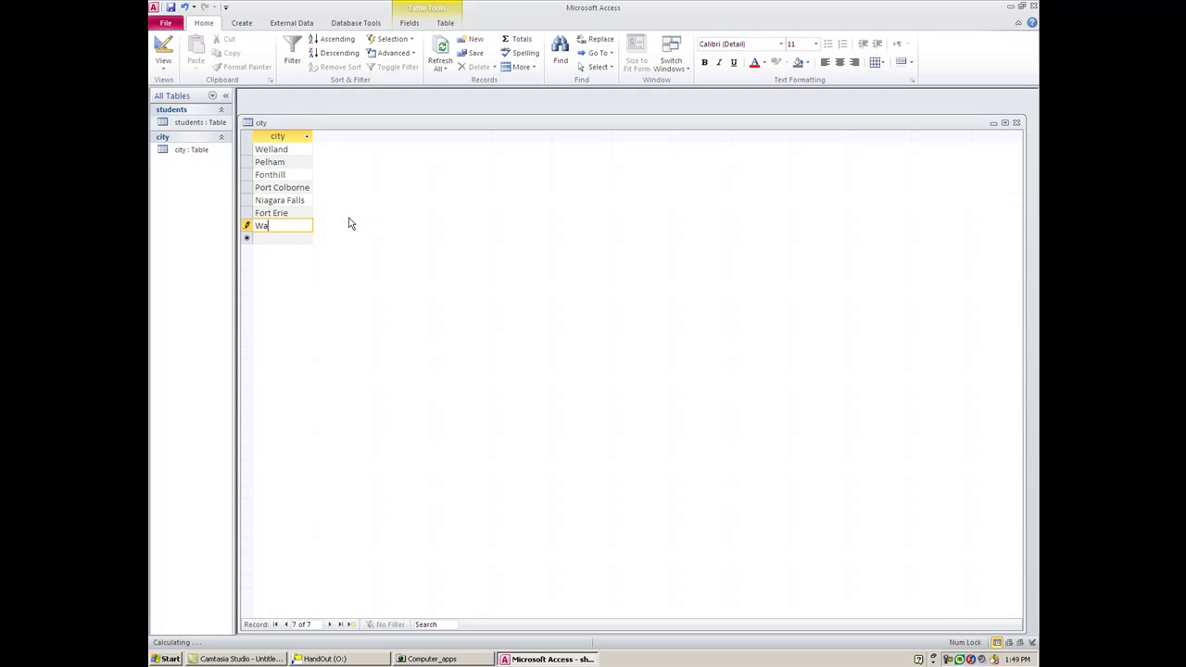
text(infleet)
key(BackSpace)
text(t)
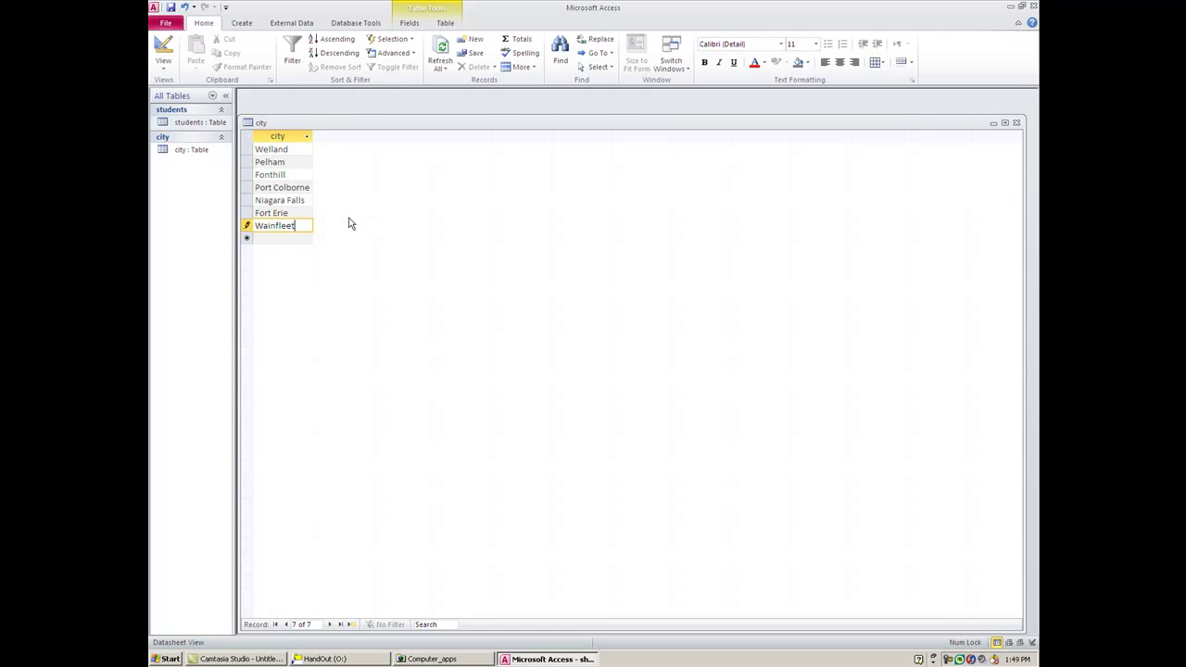
Close the city table and open the students table in Design view
click(162, 57)
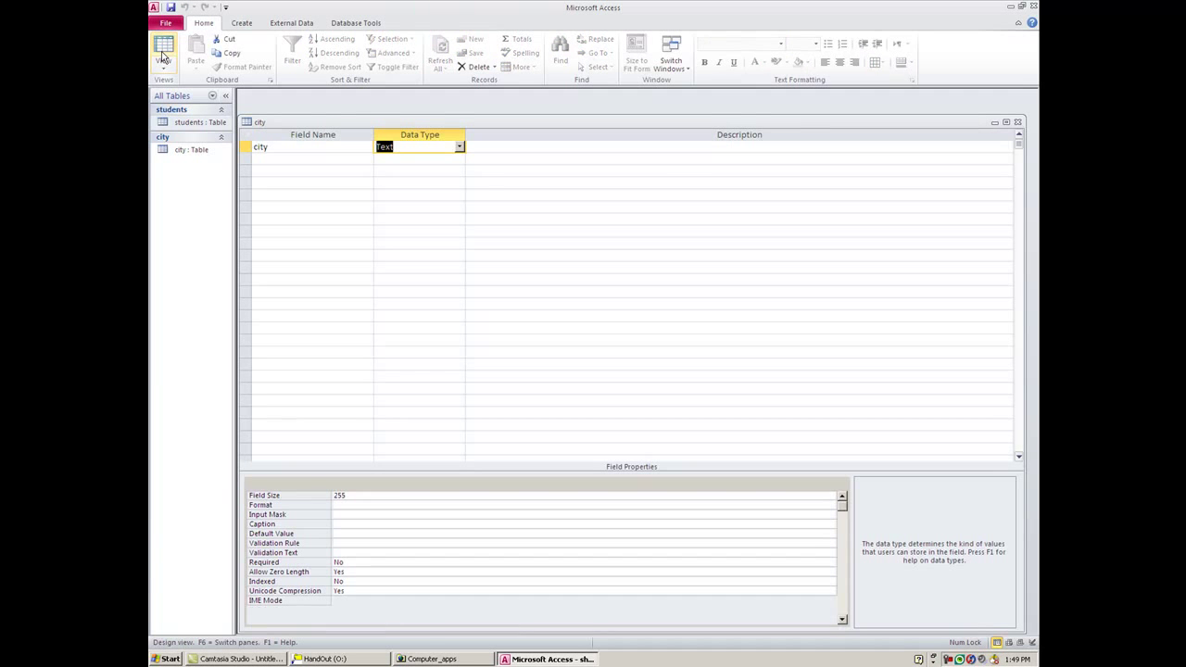
click(1017, 121)
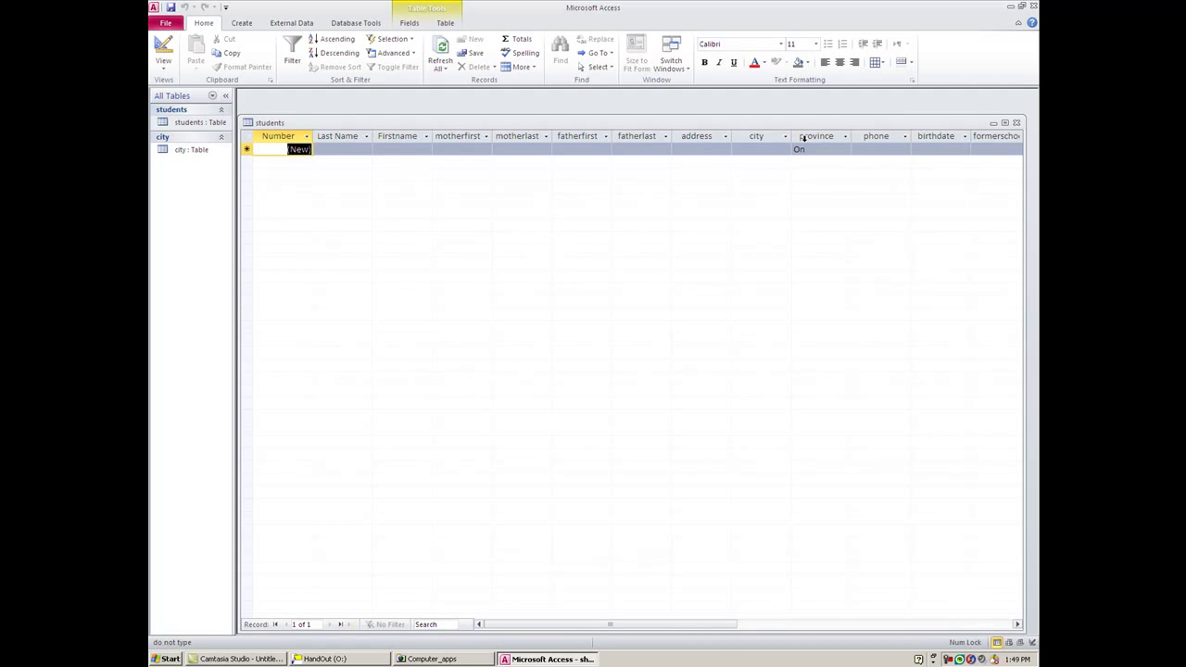
click(163, 51)
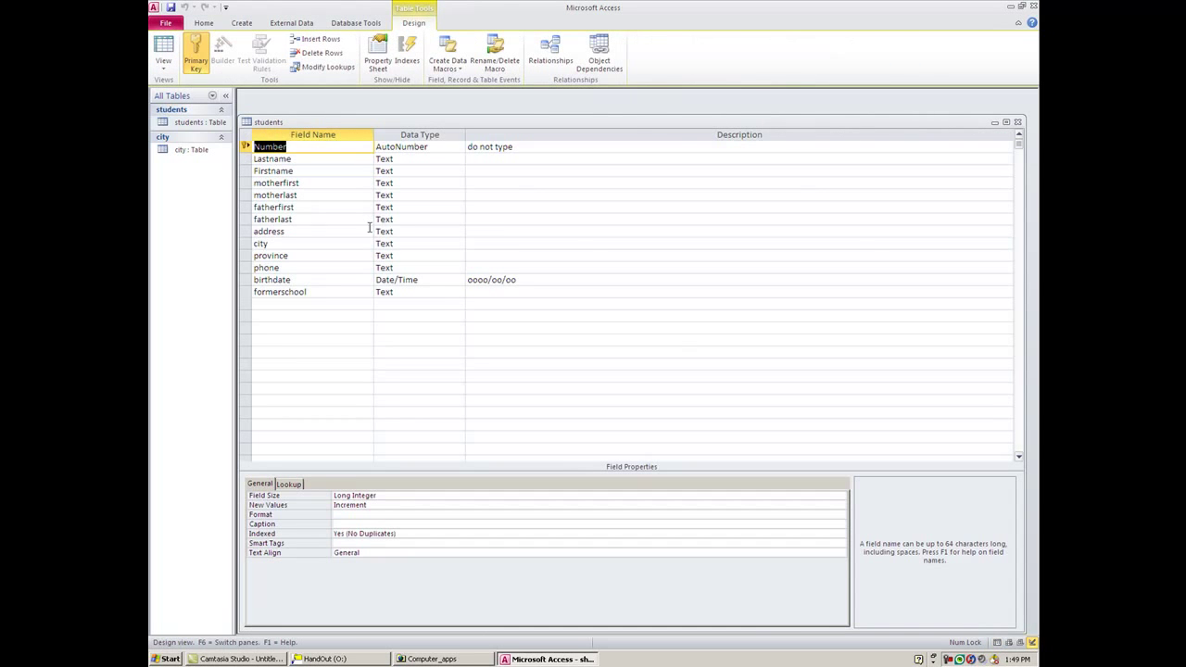
Start the Lookup Wizard for the students table's city field, taking its values from the city field of the city table
click(404, 243)
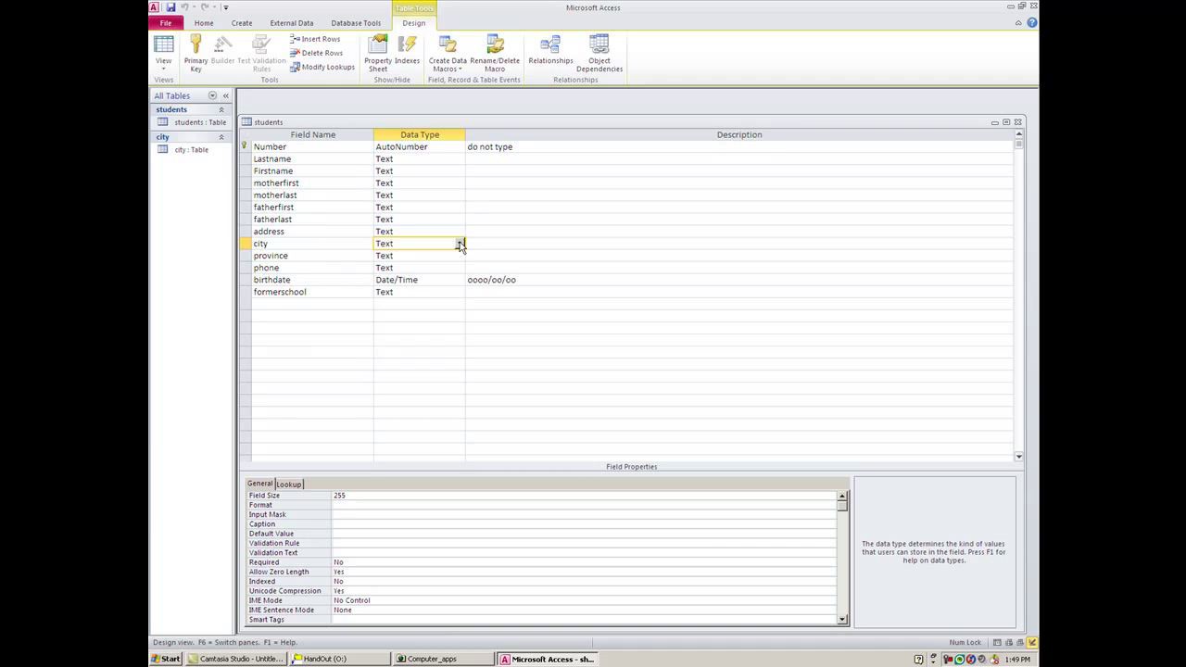
click(459, 243)
click(427, 388)
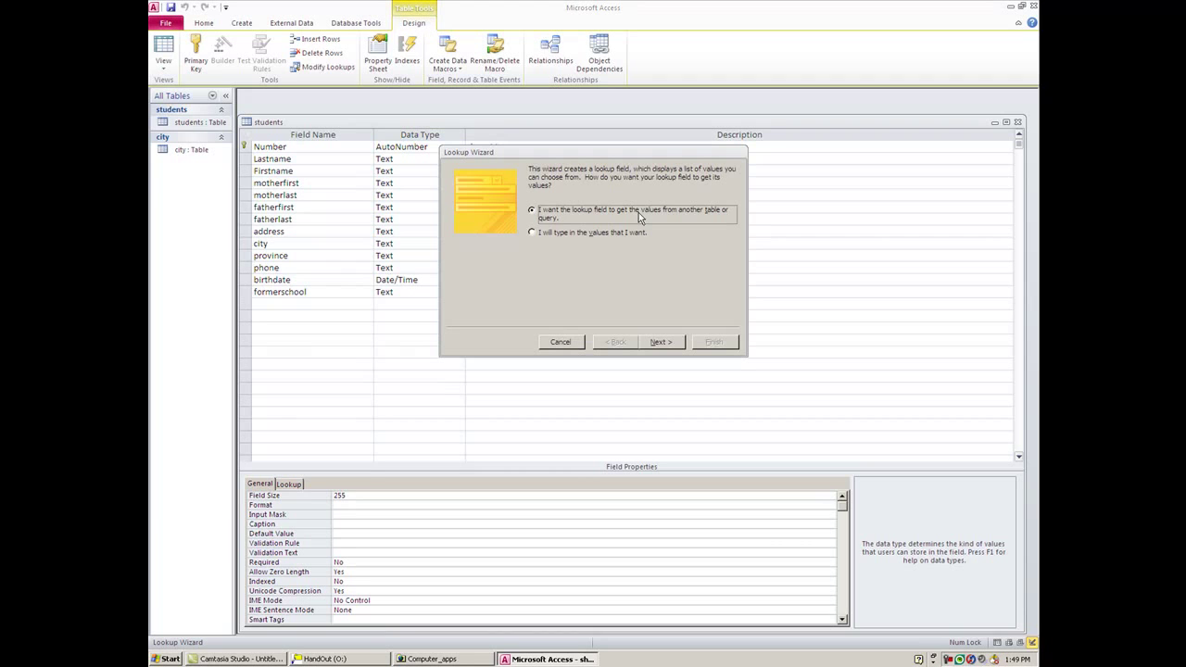
click(658, 343)
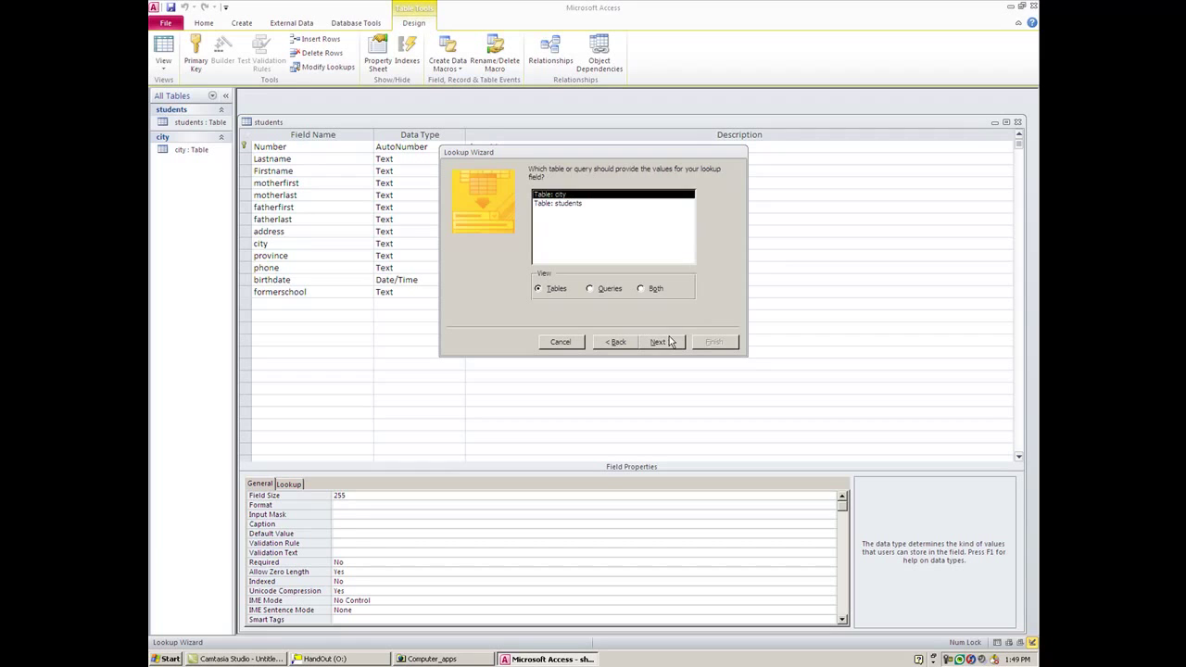
click(661, 342)
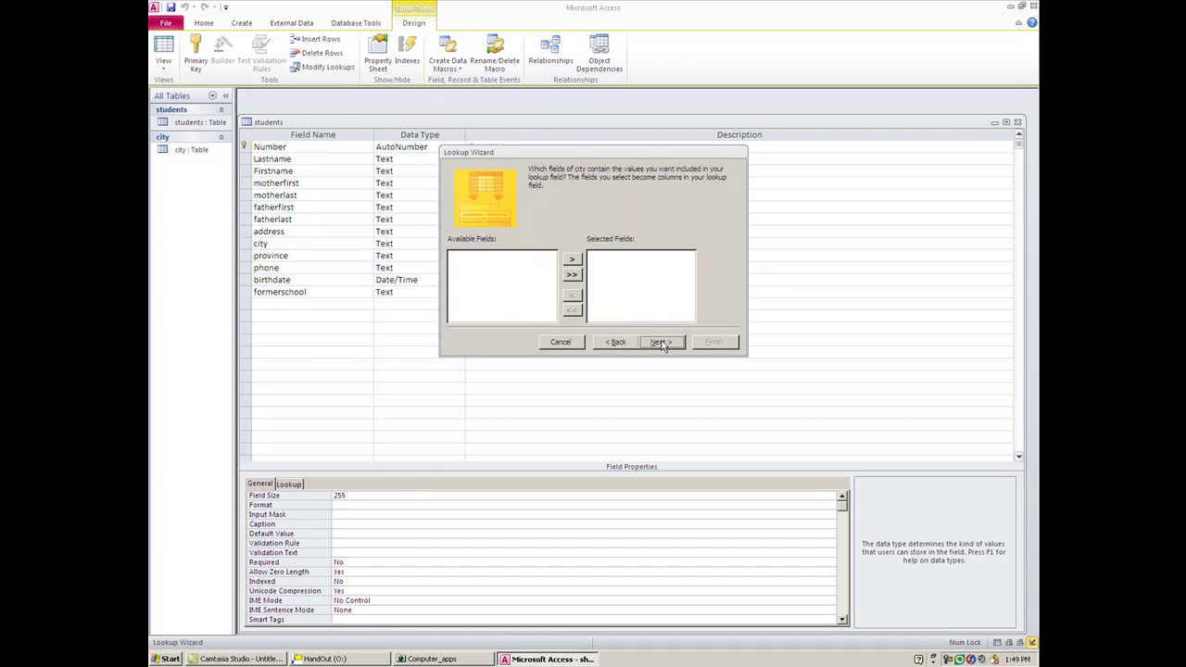
click(571, 263)
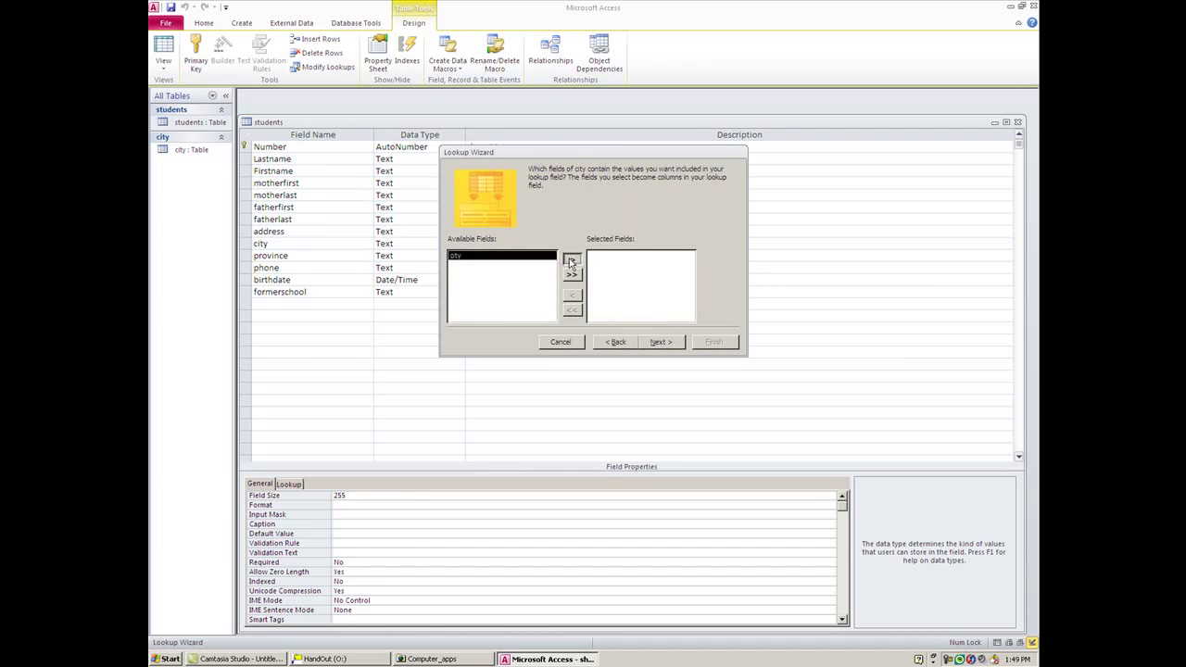
click(658, 342)
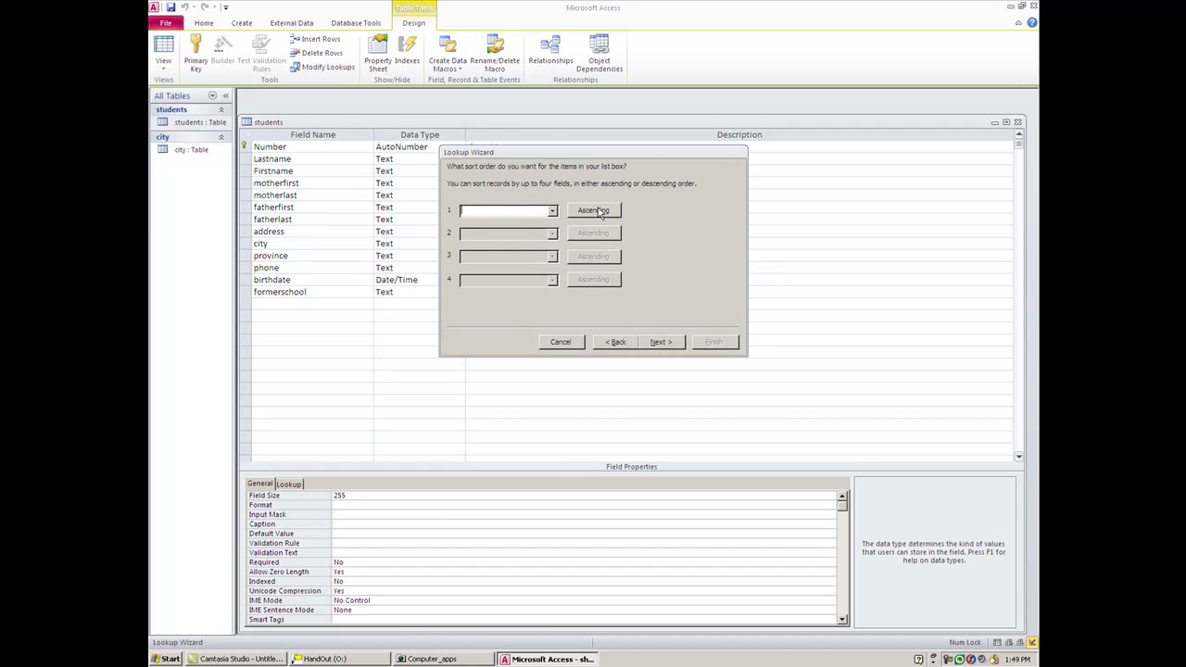
Sort the lookup list by city in ascending order
click(553, 211)
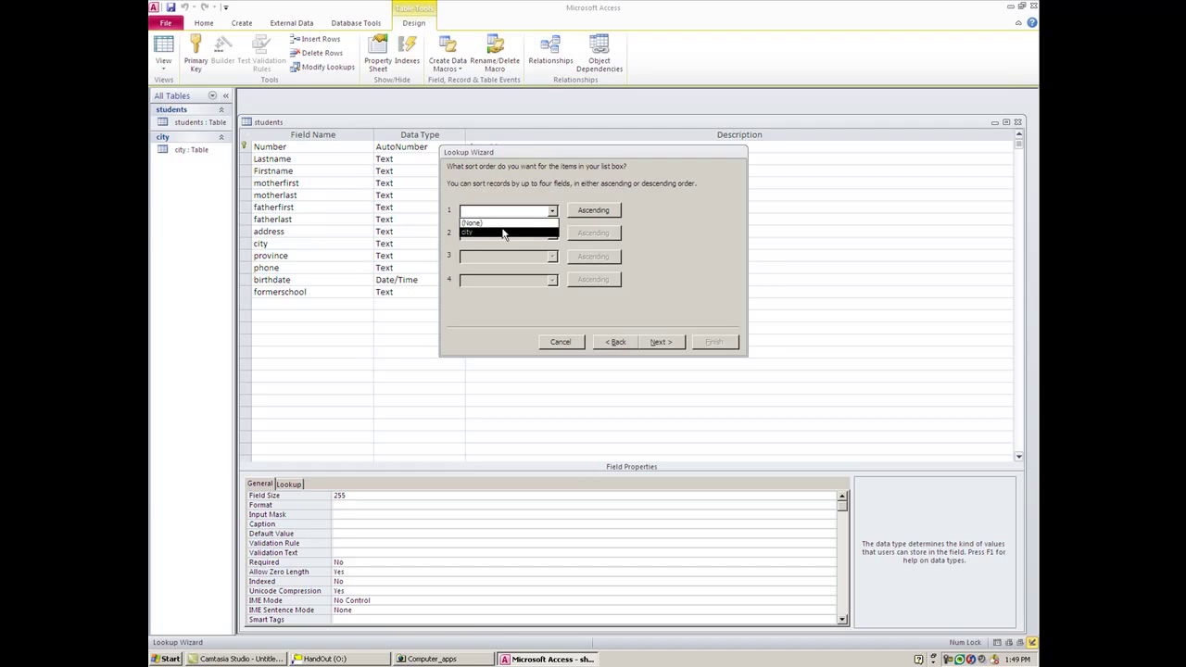
click(504, 231)
click(587, 215)
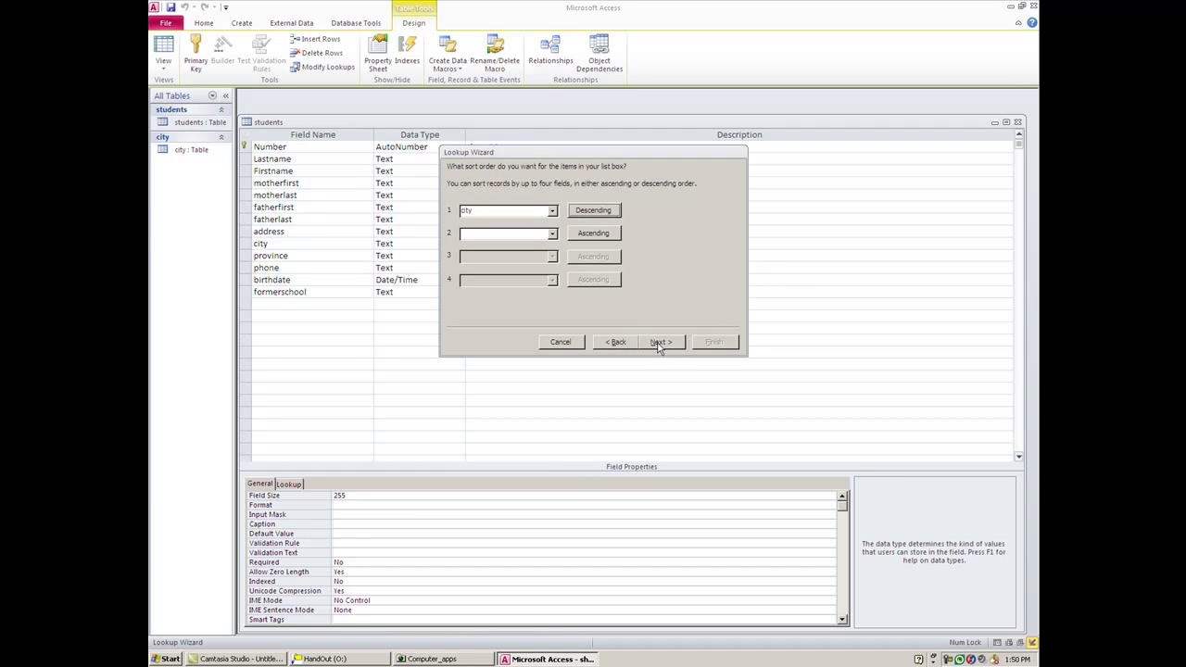
click(584, 208)
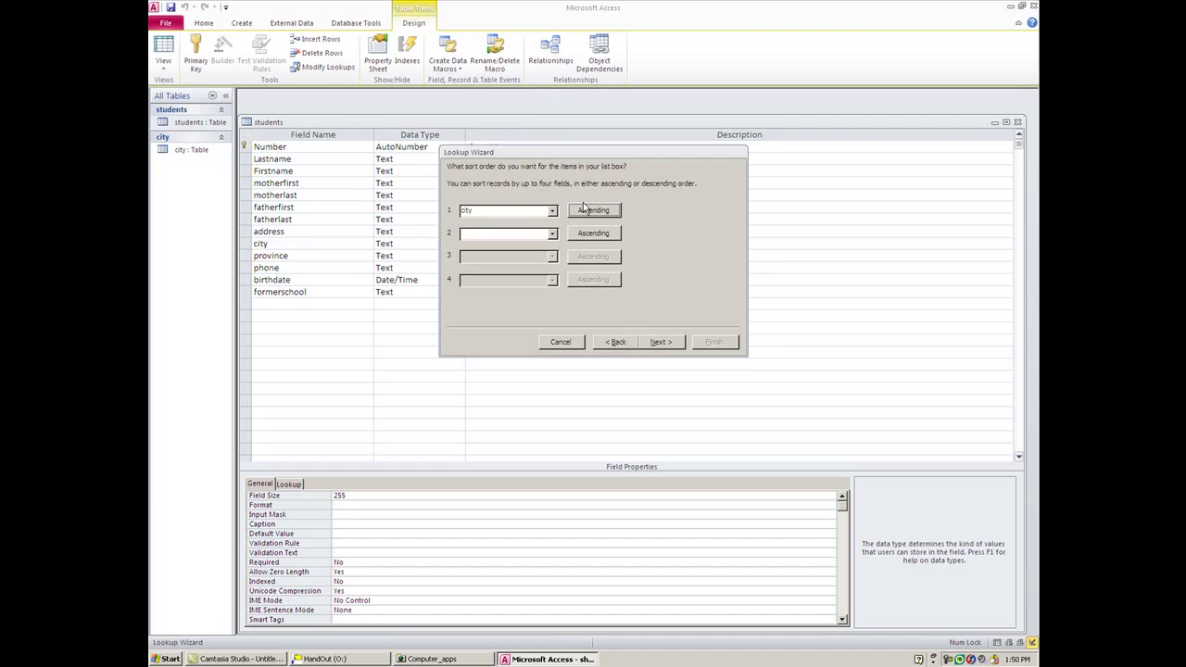
click(656, 342)
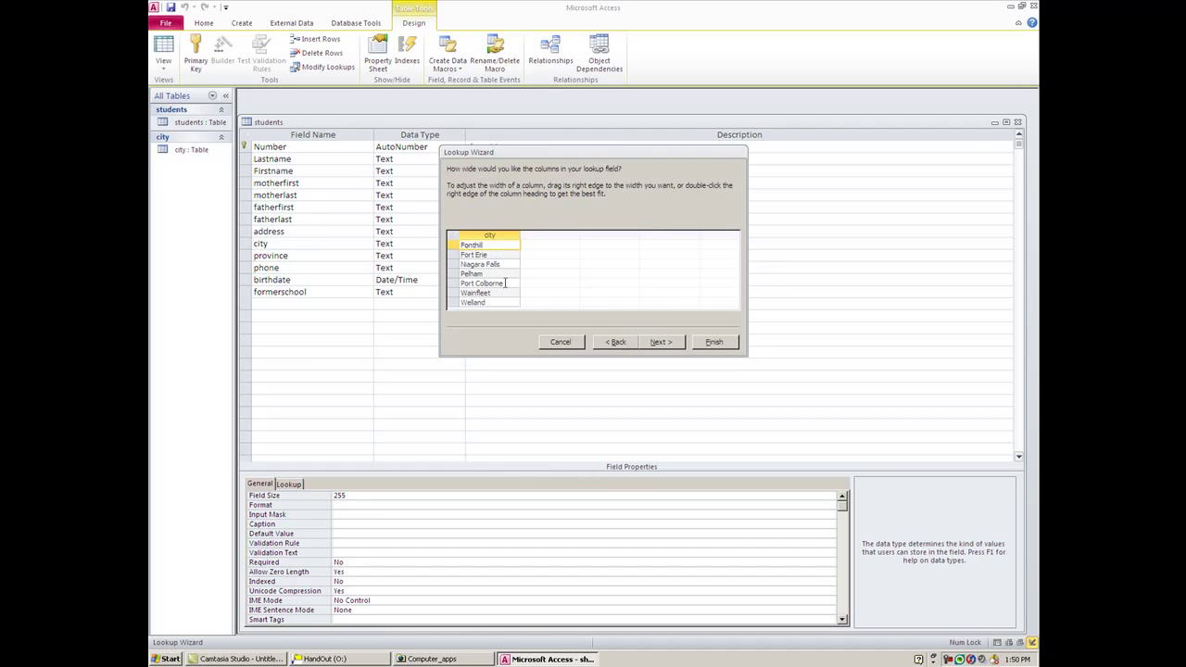
Finish the Lookup Wizard with the default column width and the label city, and save the students table
click(664, 343)
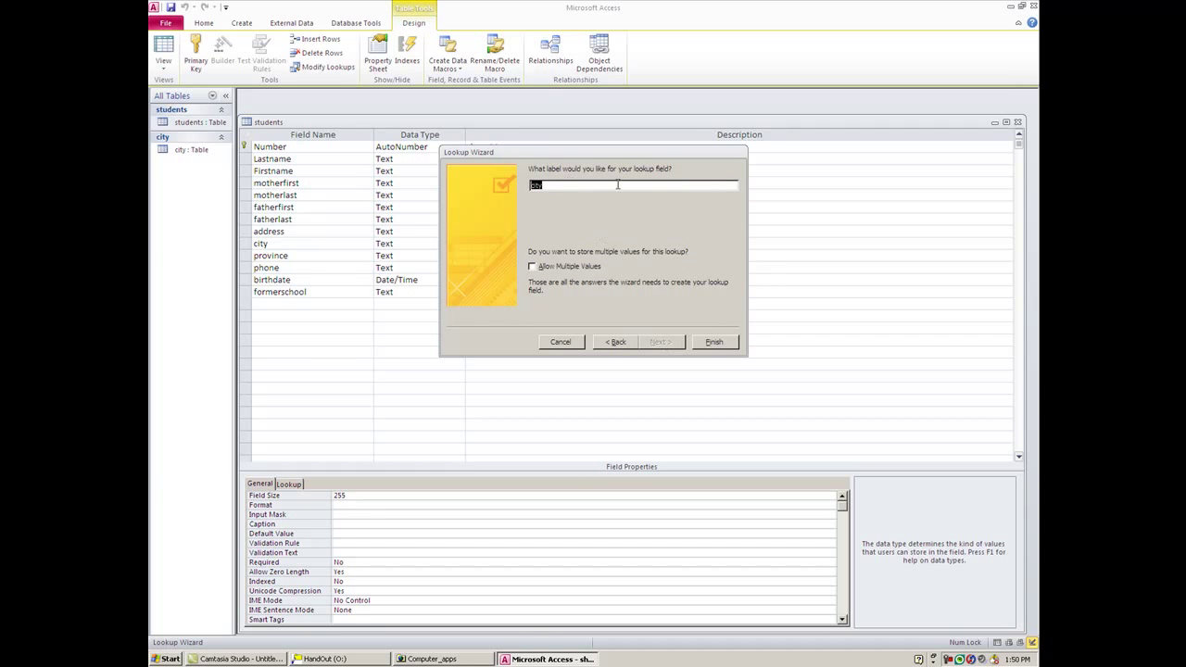
click(721, 345)
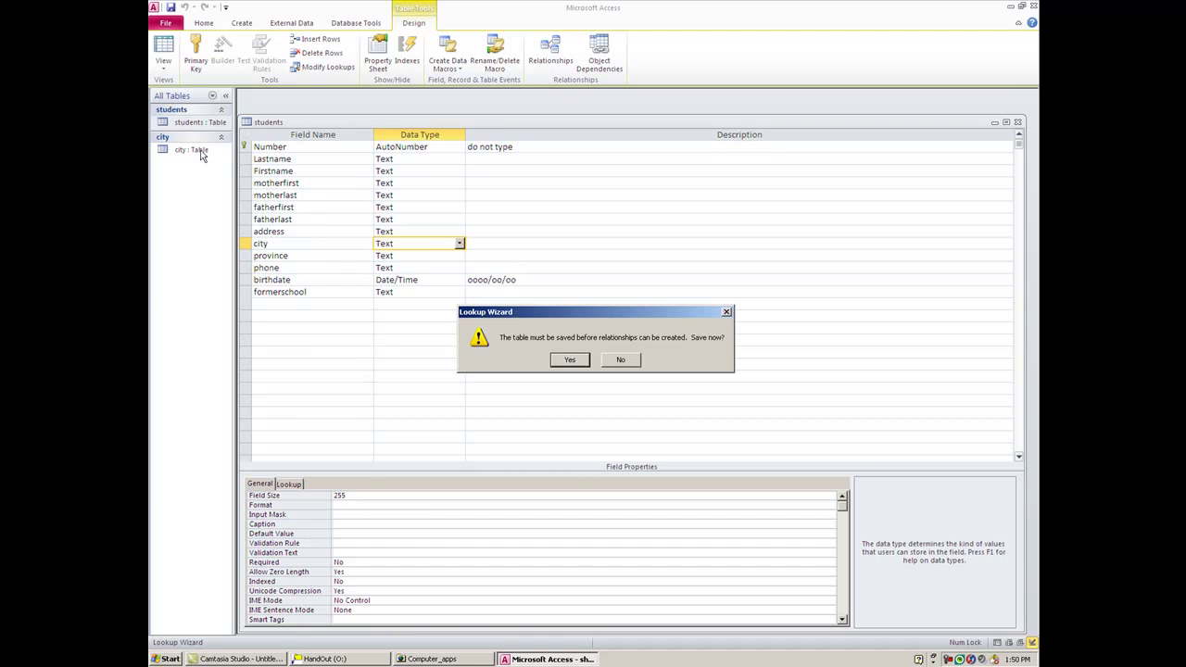
click(571, 360)
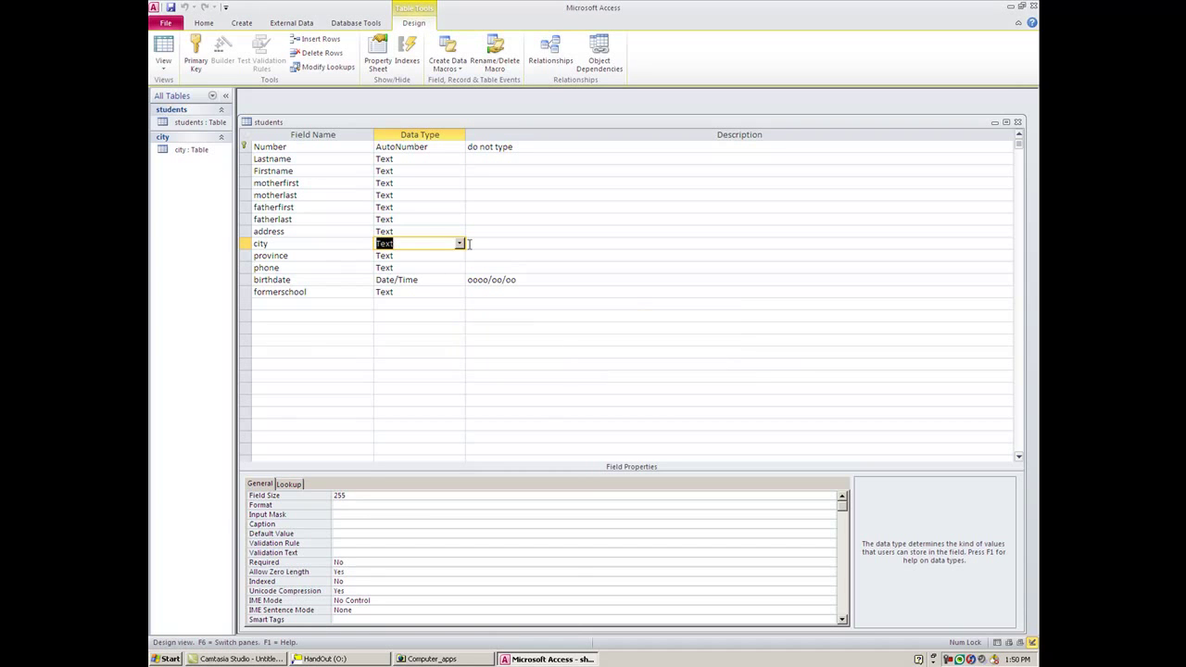
Switch the students table to Datasheet view and choose Niagara Falls from the city lookup list in the new record
click(164, 47)
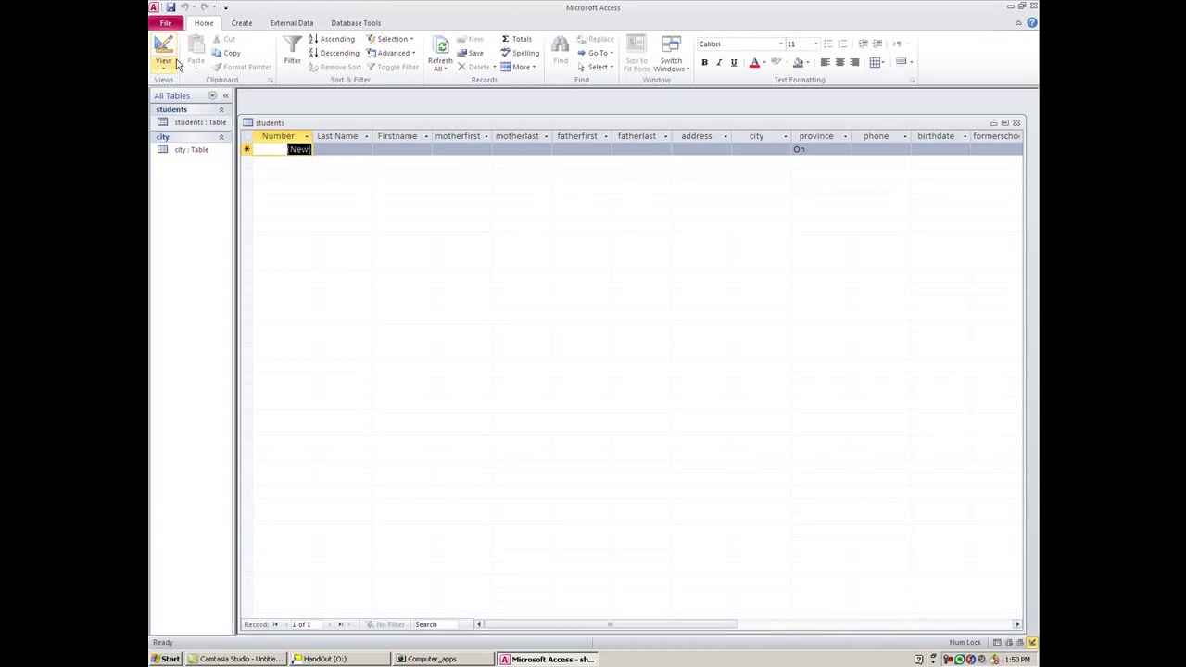
click(758, 151)
click(785, 150)
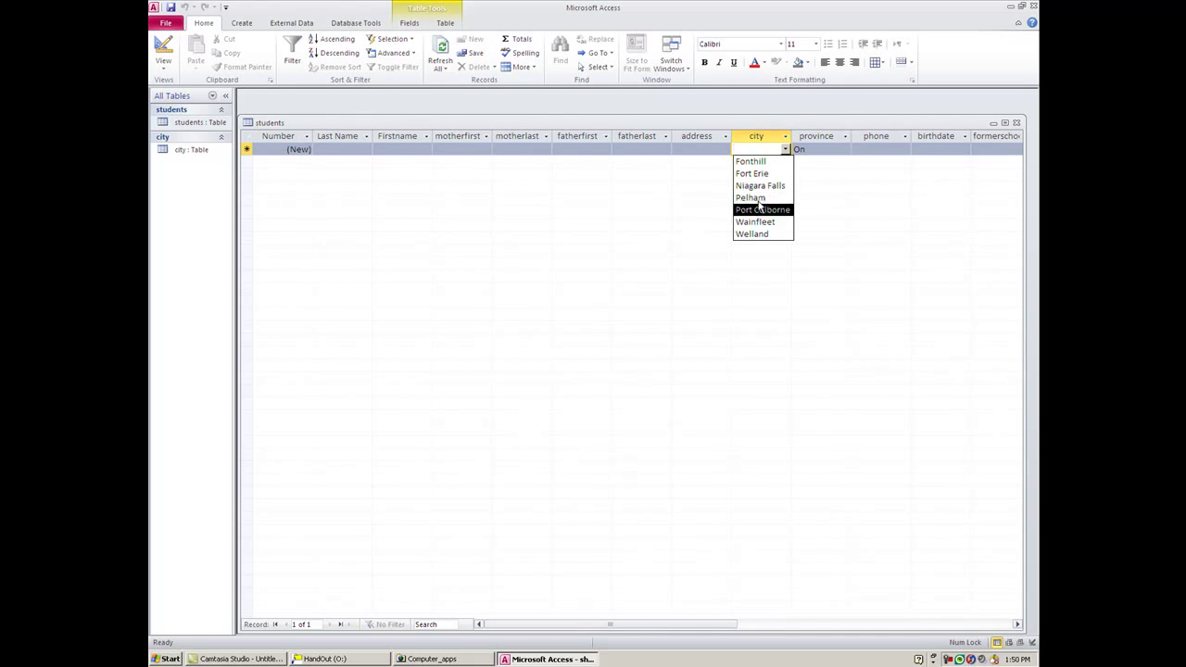
click(760, 186)
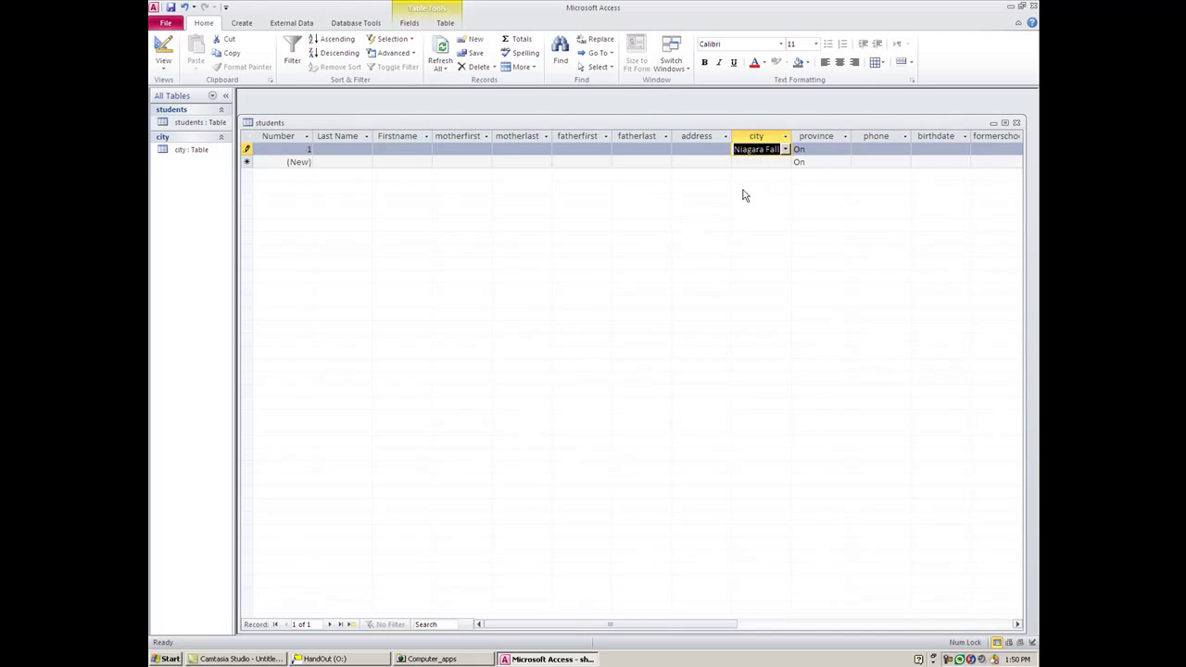